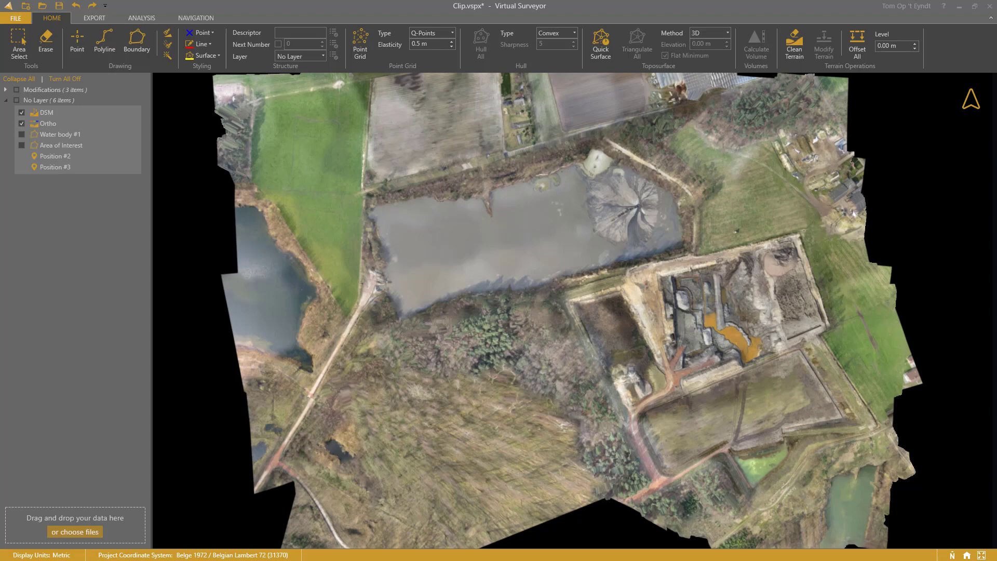
Show the Area of Interest and select the Ortho, DSM and Area of Interest layers together
{"action": "left_click", "coordinate": [21, 145]}
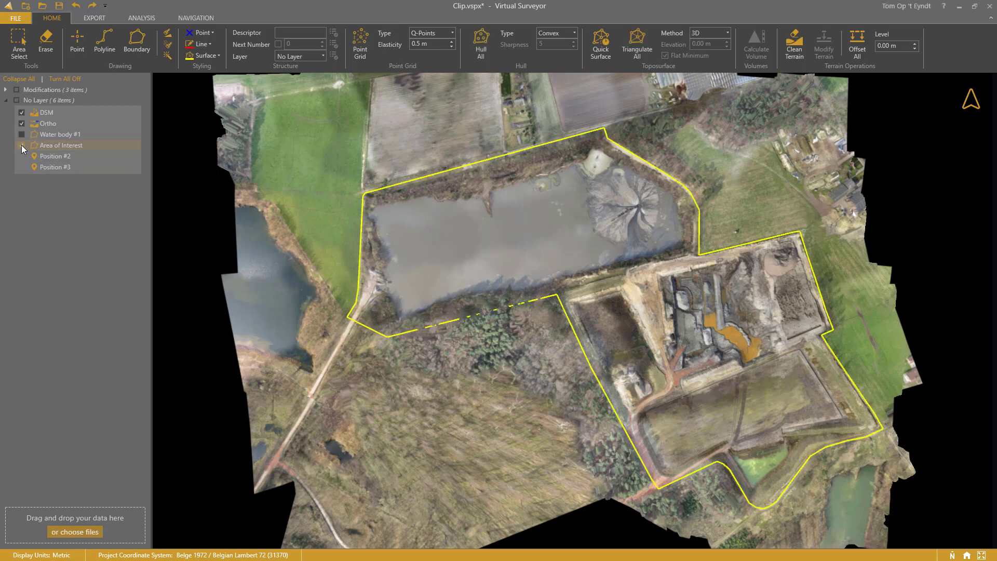
{"action": "left_click", "coordinate": [48, 123]}
{"action": "left_click", "coordinate": [48, 113], "text": "ctrl"}
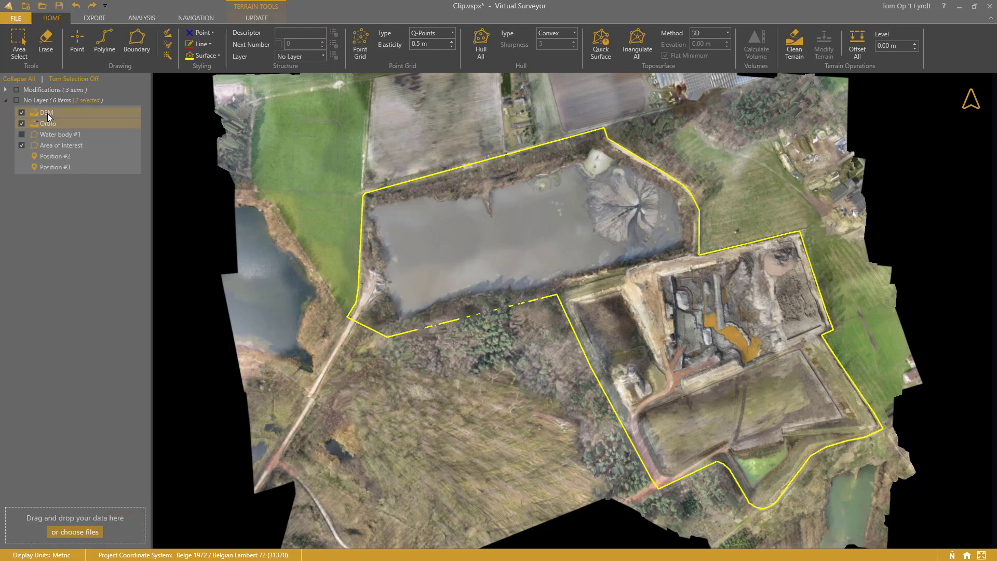
{"action": "left_click", "coordinate": [56, 146], "text": "ctrl"}
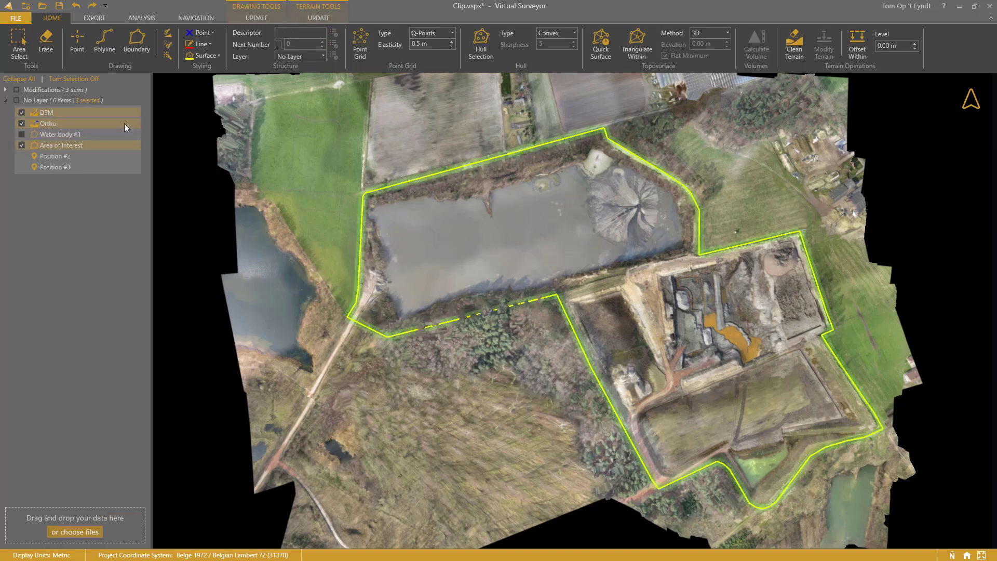
Clip the DSM and ortho mosaic to the Area of Interest and return to HOME
{"action": "left_click", "coordinate": [314, 17]}
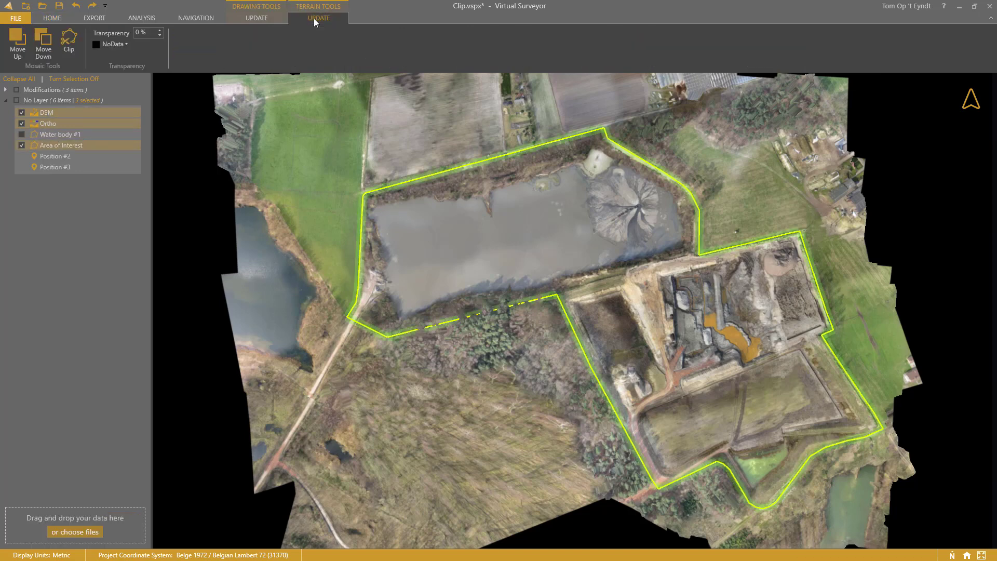
{"action": "left_click", "coordinate": [70, 41]}
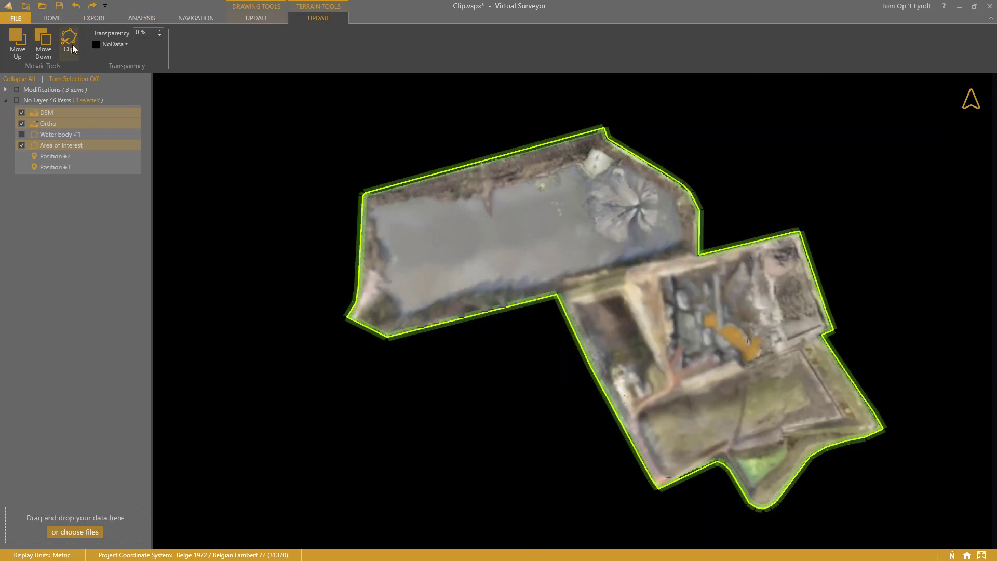
{"action": "left_click", "coordinate": [61, 20]}
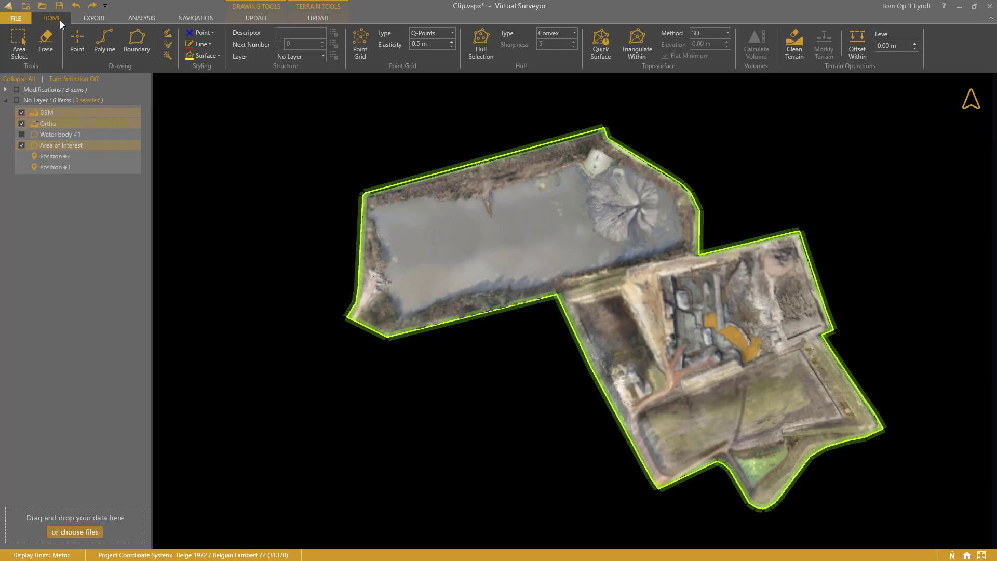
{"action": "left_click", "coordinate": [167, 45]}
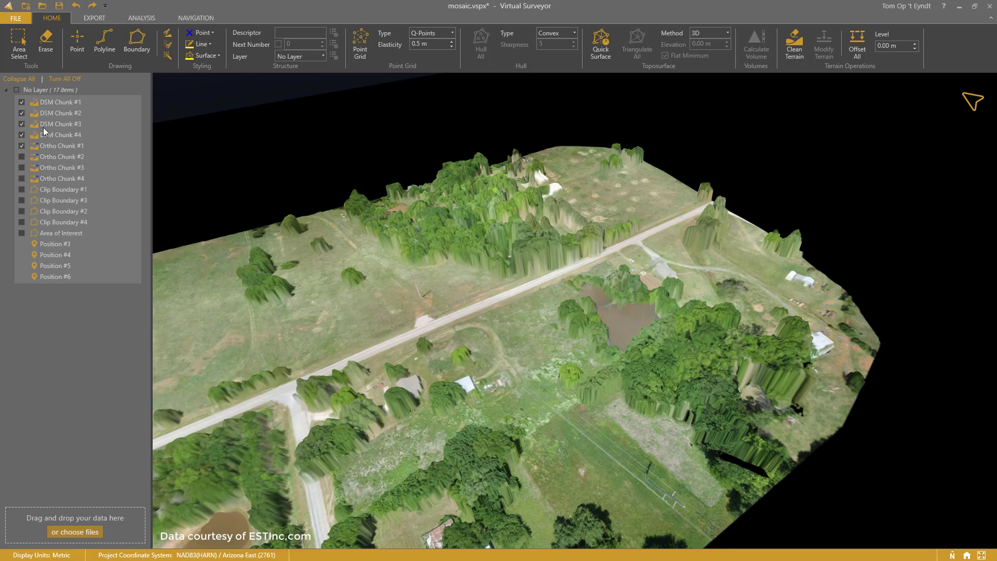
Clip Ortho Chunk #1 to the shown Clip Boundary #1, then fly to viewpoint Position #6
{"action": "left_click", "coordinate": [66, 145]}
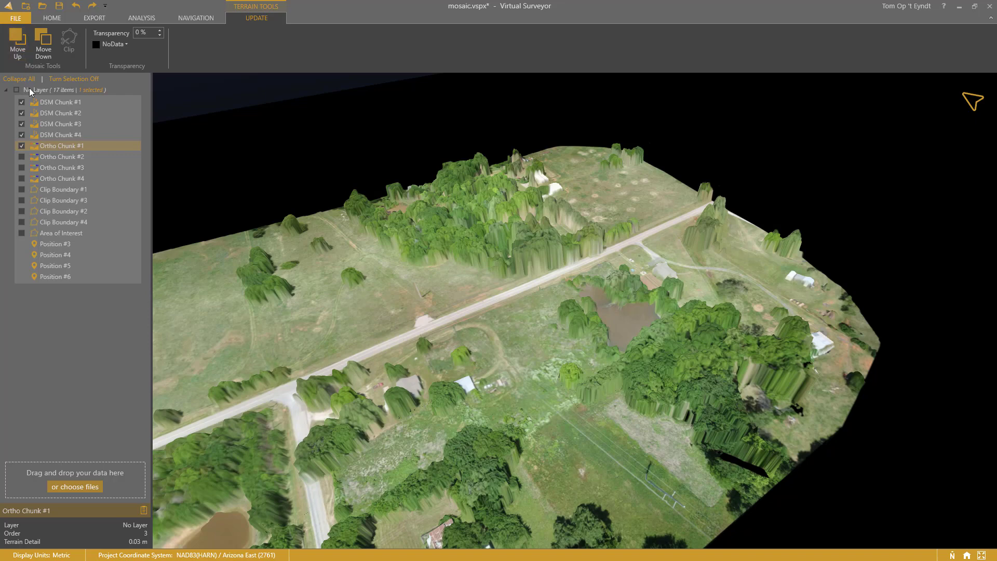
{"action": "left_click", "coordinate": [21, 189]}
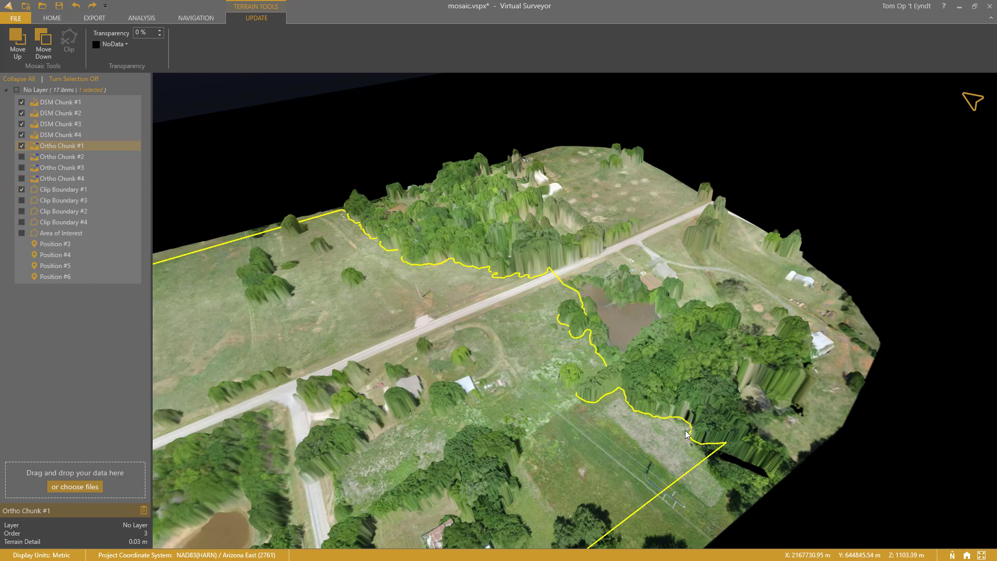
{"action": "left_click", "coordinate": [58, 189], "text": "ctrl"}
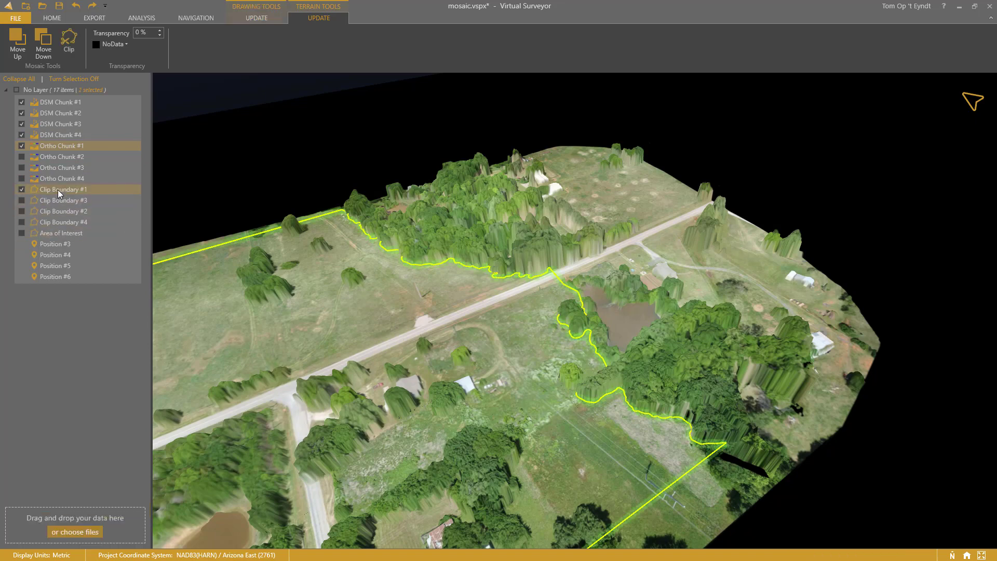
{"action": "left_click", "coordinate": [68, 50]}
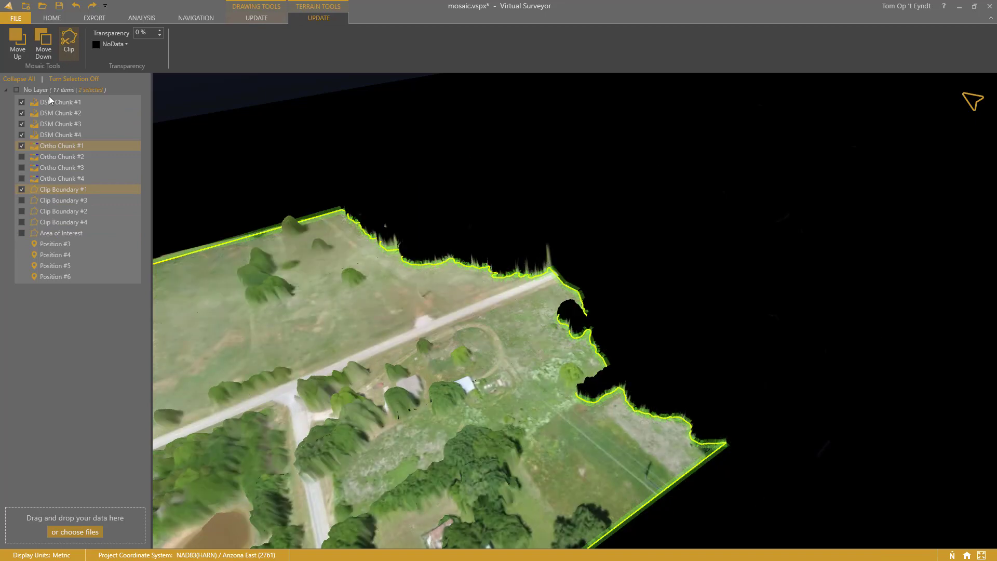
{"action": "double_click", "coordinate": [57, 277]}
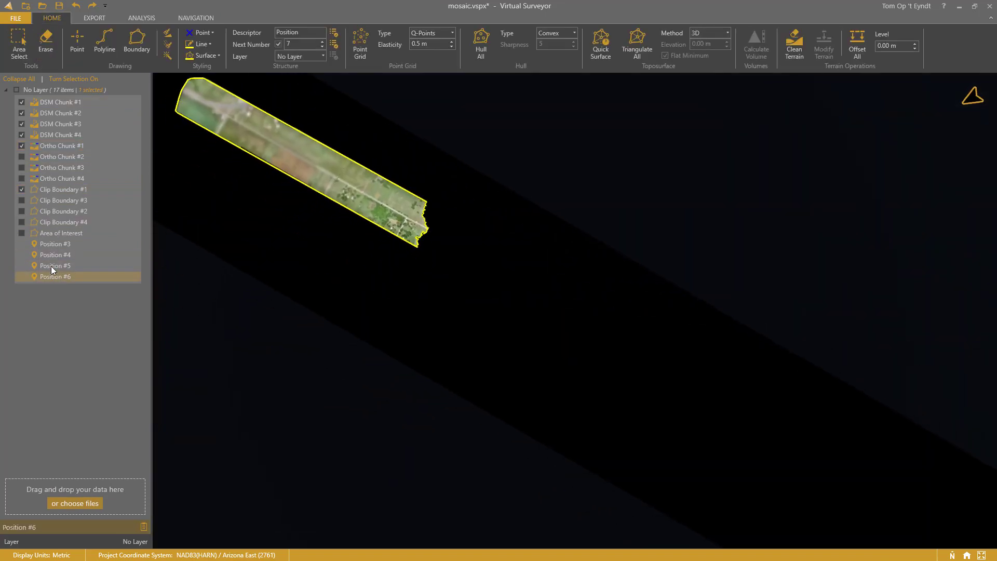
Show Ortho Chunks #2 and #4, hide Clip Boundary #1 and show the Area of Interest
{"action": "left_click", "coordinate": [21, 157]}
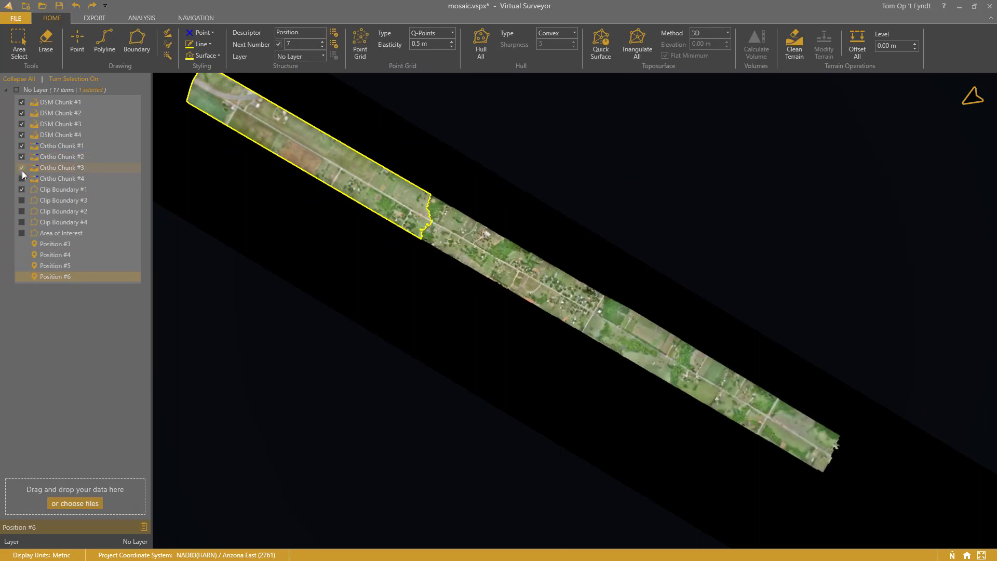
{"action": "left_click", "coordinate": [21, 178]}
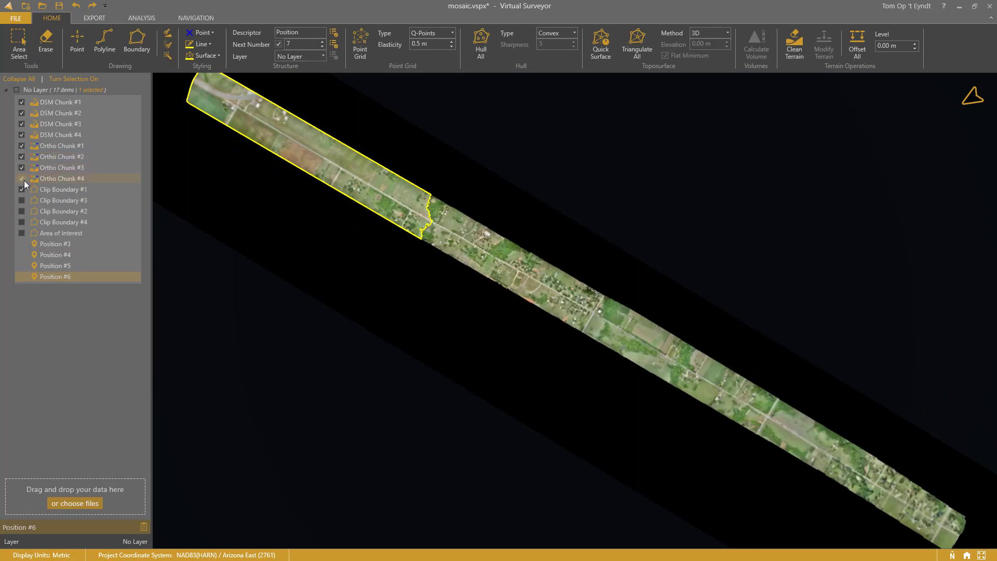
{"action": "left_click", "coordinate": [21, 189]}
{"action": "left_click", "coordinate": [21, 232]}
Select the Area of Interest and bring up the Export Terrain options
{"action": "left_click", "coordinate": [46, 233]}
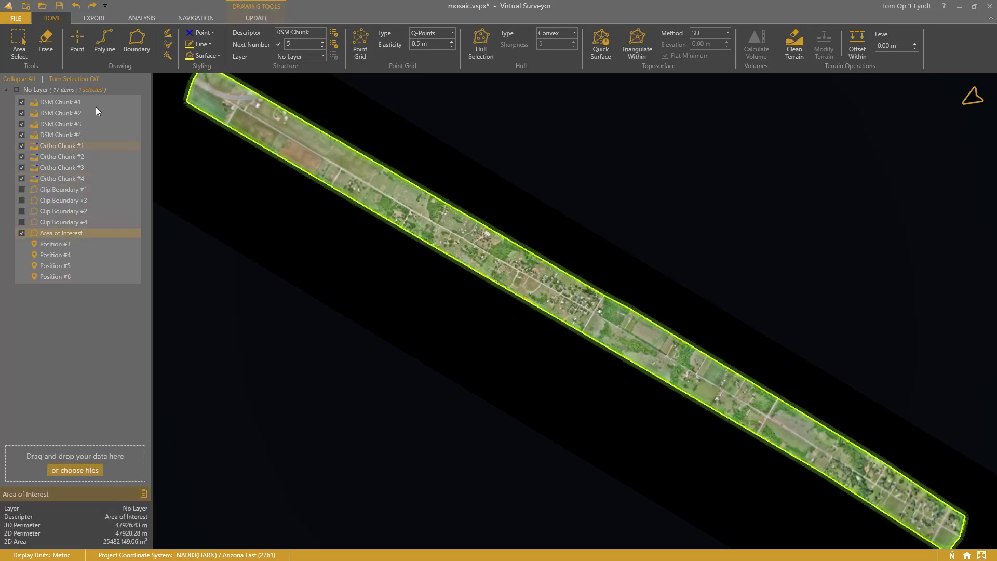
{"action": "left_click", "coordinate": [100, 19]}
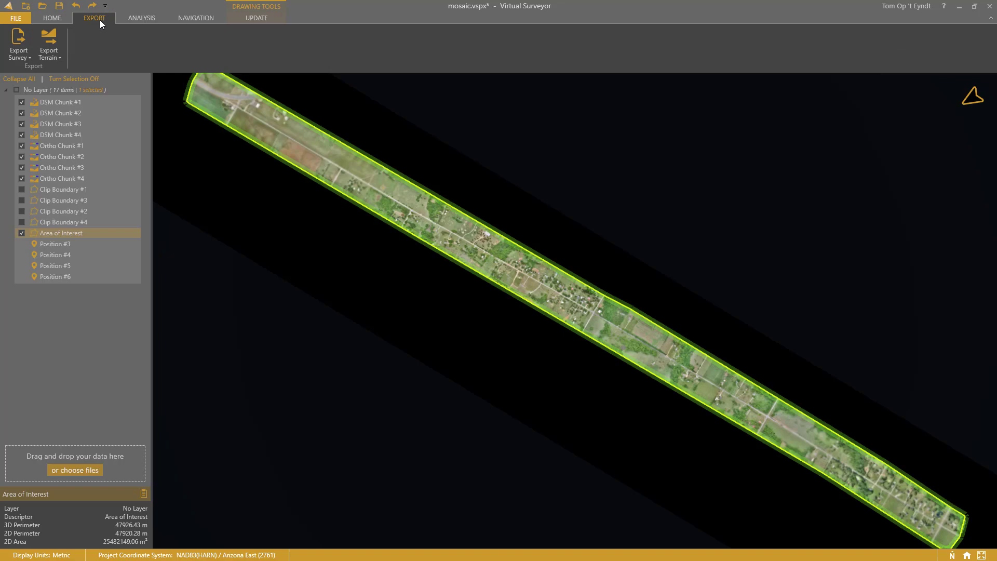
{"action": "left_click", "coordinate": [55, 55]}
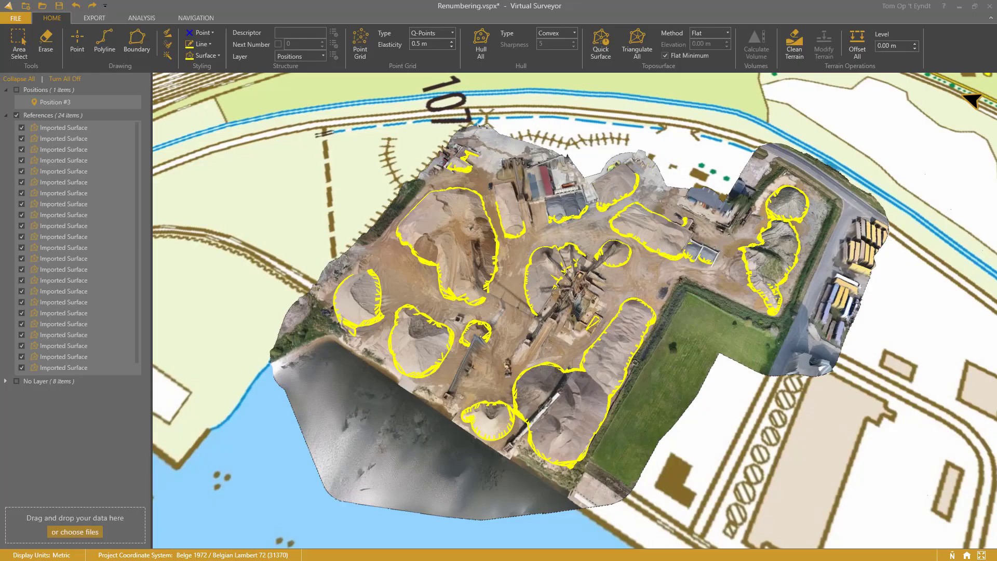
Turn on Next Number and number the first imported surface as Imported Surface #1
{"action": "left_click", "coordinate": [44, 116]}
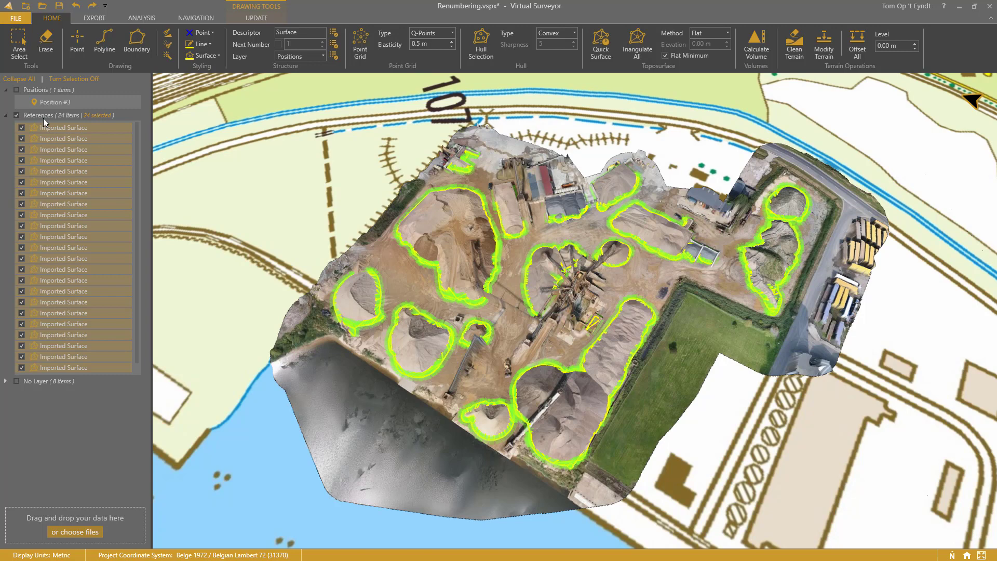
{"action": "left_click", "coordinate": [48, 125]}
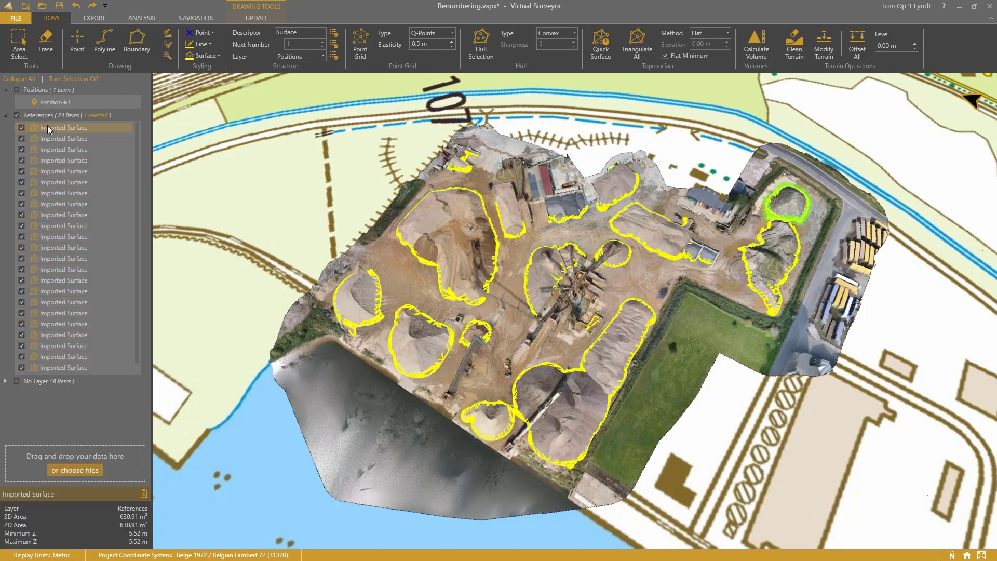
{"action": "left_click", "coordinate": [279, 44]}
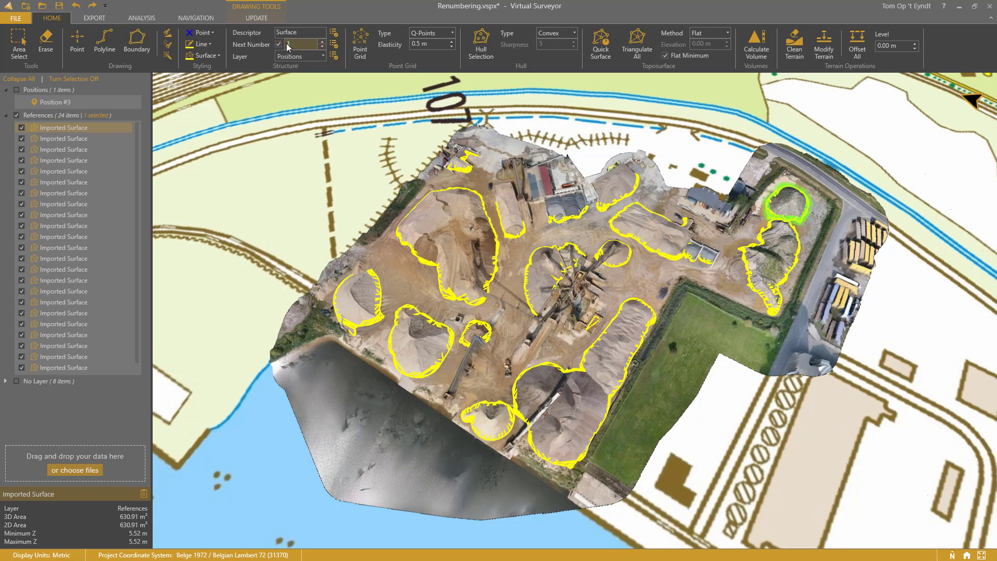
{"action": "left_click", "coordinate": [333, 45]}
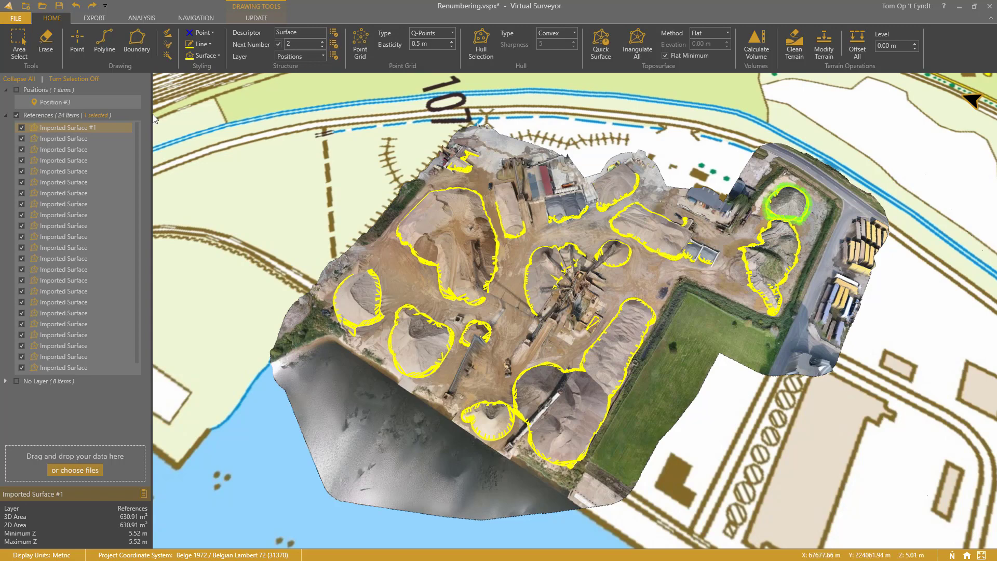
Select the remaining imported surfaces and number them sequentially, then select them all
{"action": "left_click", "coordinate": [73, 139]}
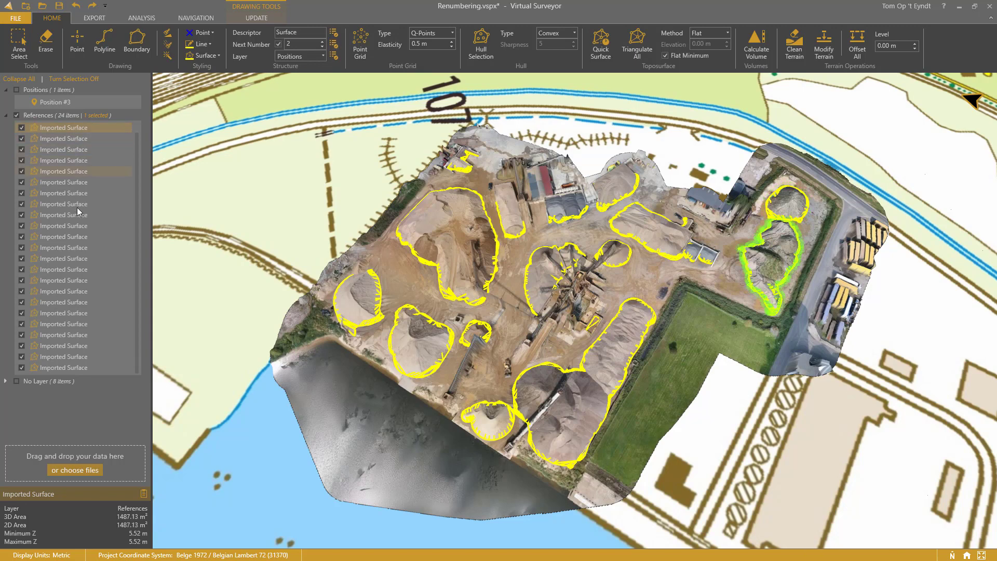
{"action": "left_click", "coordinate": [79, 369], "text": "shift"}
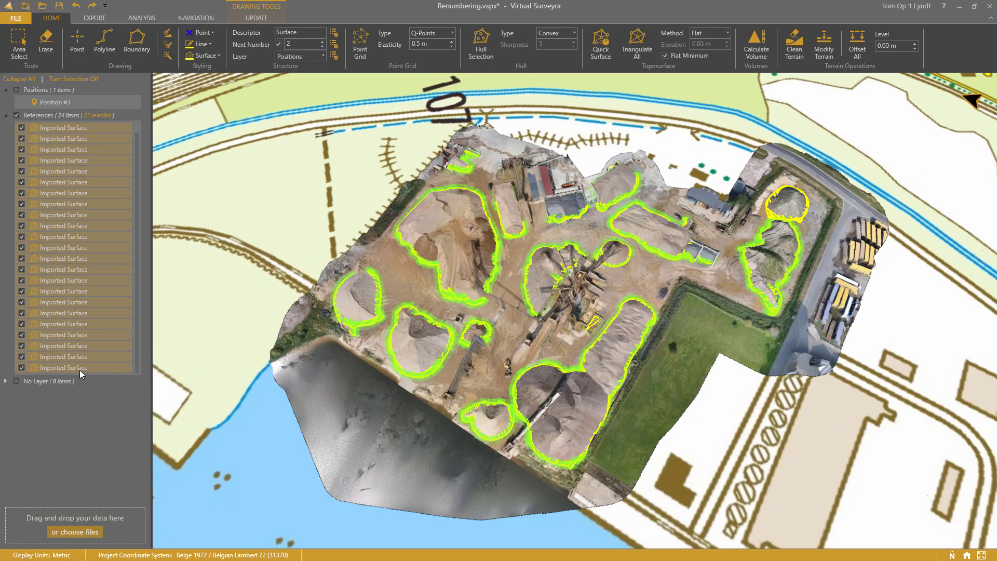
{"action": "left_click", "coordinate": [335, 50]}
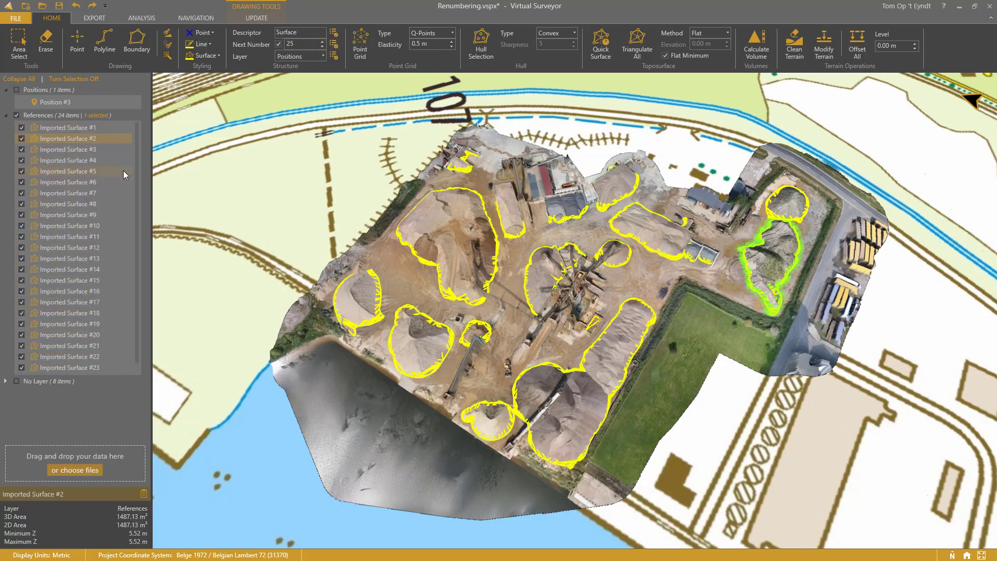
{"action": "left_click", "coordinate": [44, 116]}
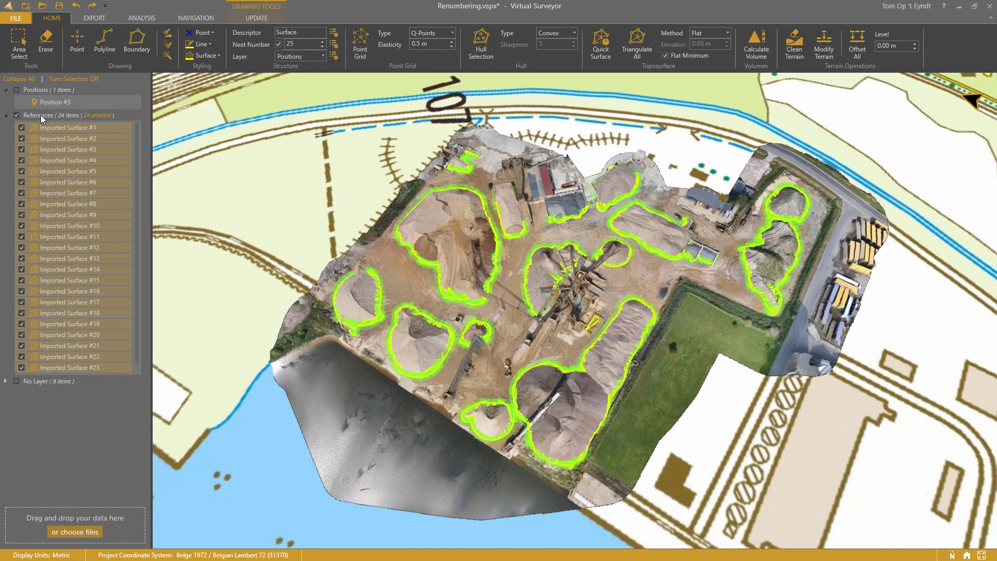
Rename the surfaces to Pile #1 onward, label each pile with its Name, then deselect
{"action": "double_click", "coordinate": [298, 34]}
{"action": "left_click", "coordinate": [334, 36]}
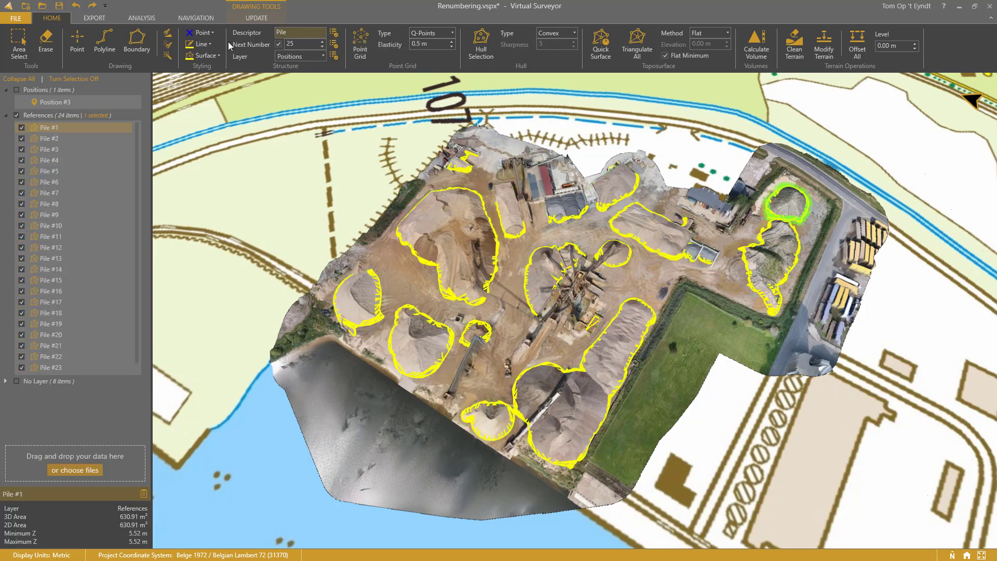
{"action": "left_click", "coordinate": [48, 115]}
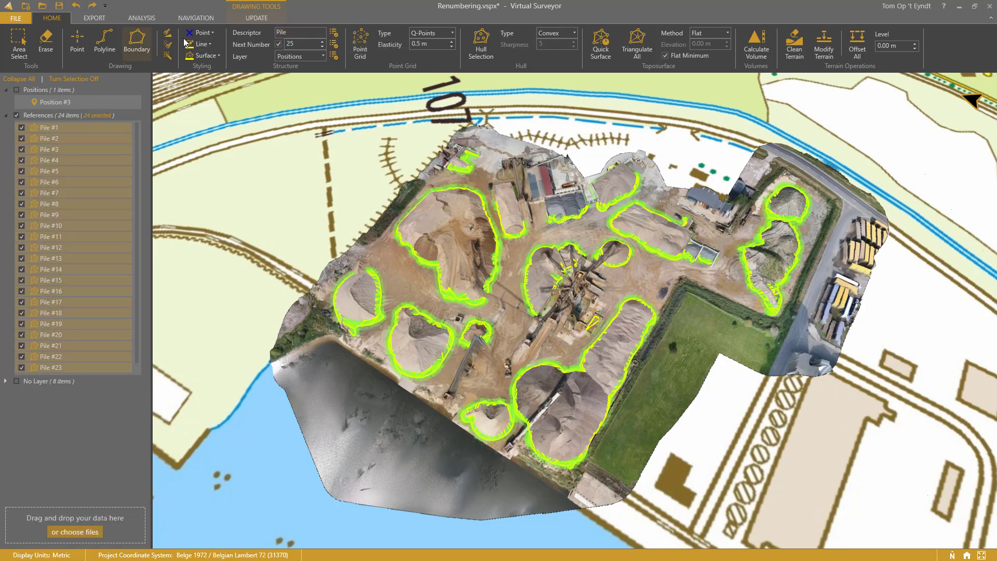
{"action": "left_click", "coordinate": [248, 19]}
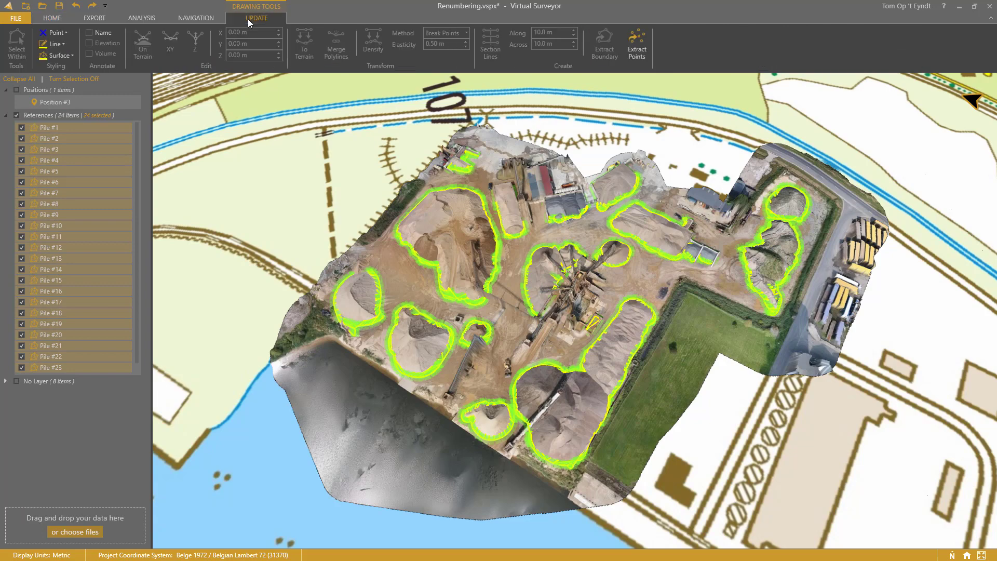
{"action": "left_click", "coordinate": [89, 32]}
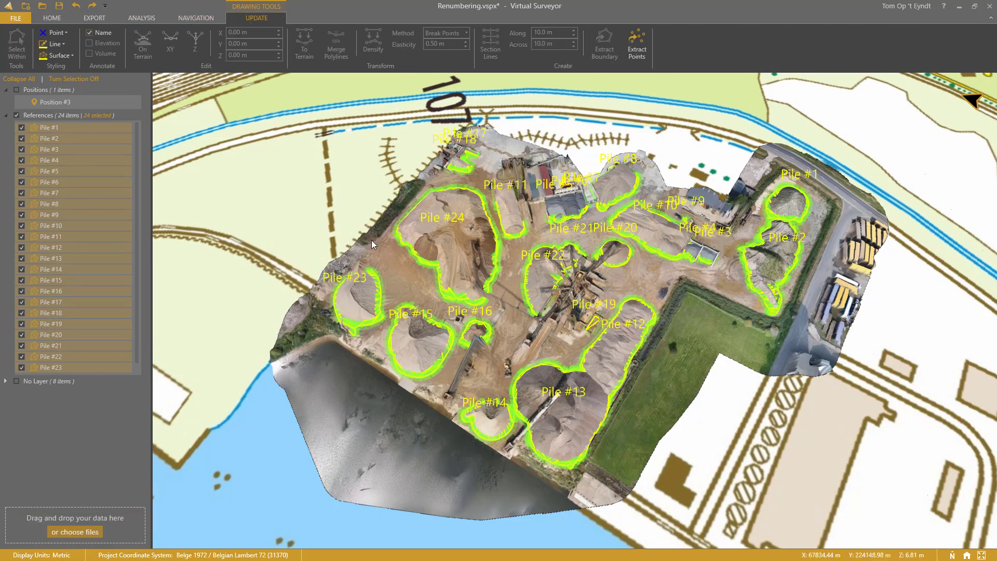
{"action": "left_click", "coordinate": [384, 250]}
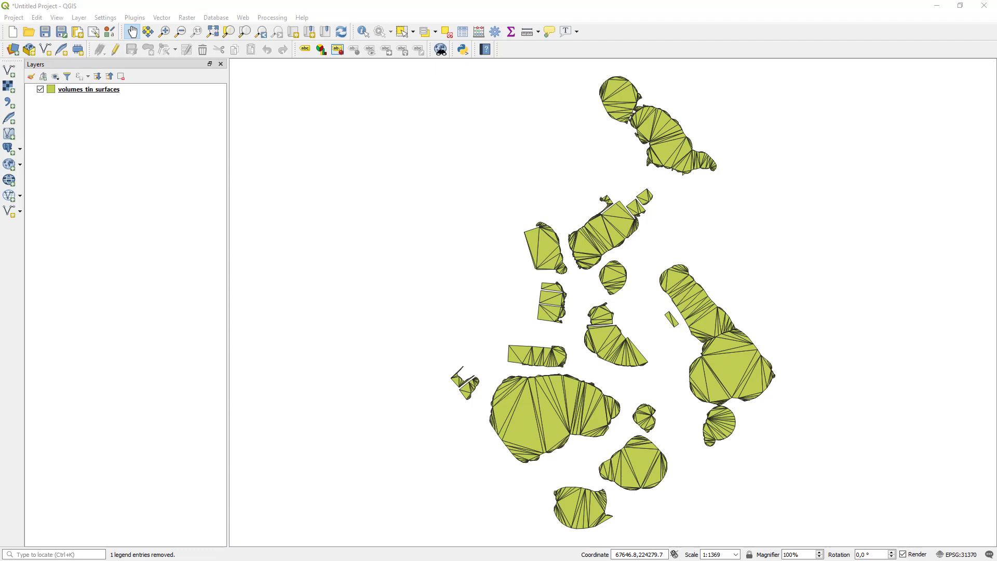
Open the volumes_tin_surfaces layer's attribute table from the Layers panel
{"action": "left_click", "coordinate": [79, 94]}
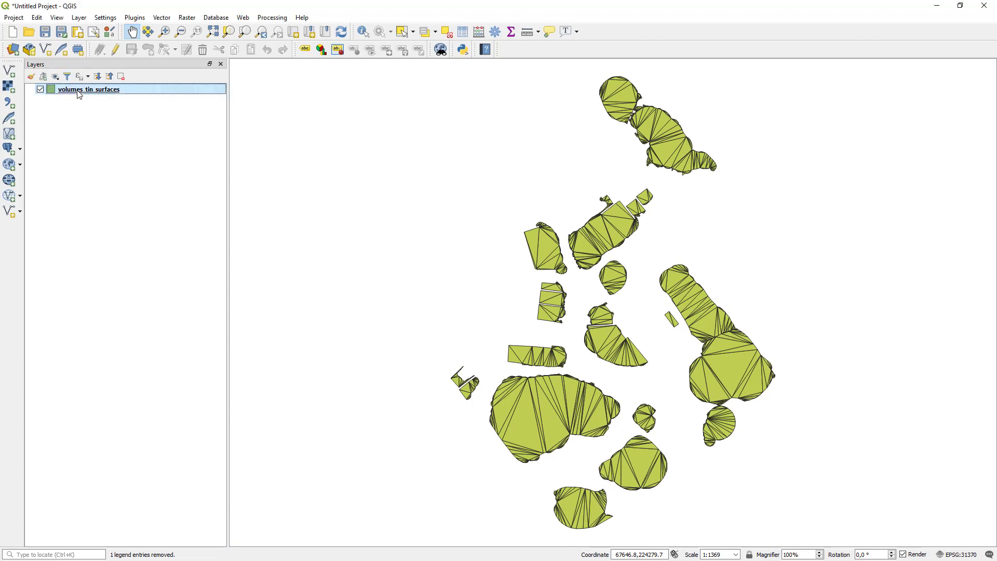
{"action": "right_click", "coordinate": [79, 93]}
{"action": "left_click", "coordinate": [129, 201]}
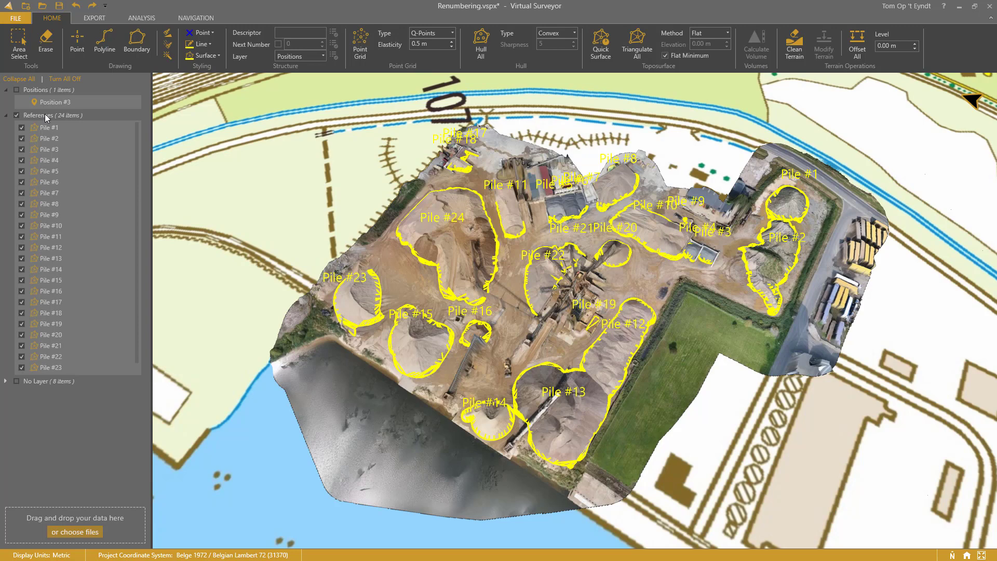
Hide the TIN on all 24 piles under References, leaving only outlines
{"action": "left_click", "coordinate": [45, 118]}
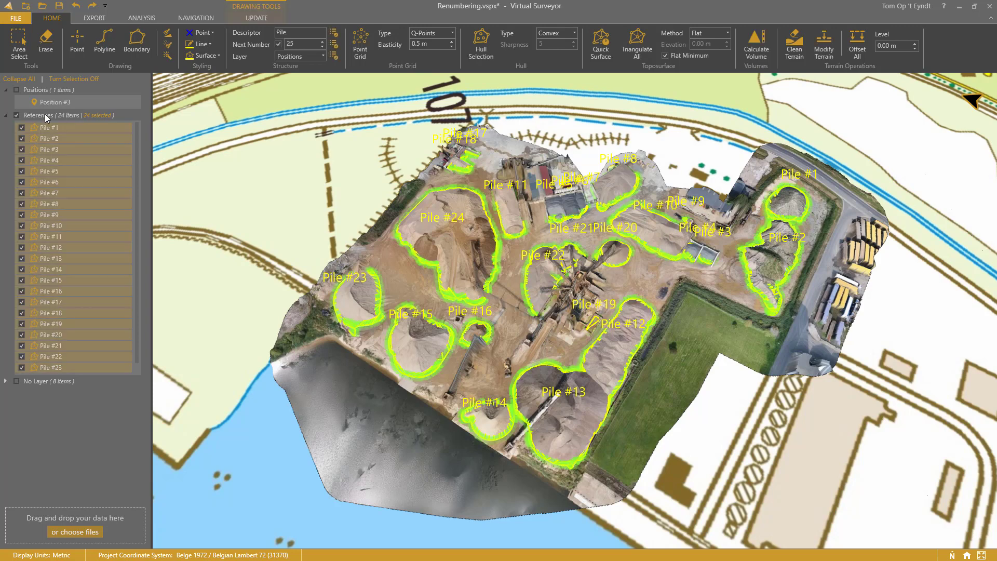
{"action": "left_click", "coordinate": [205, 55]}
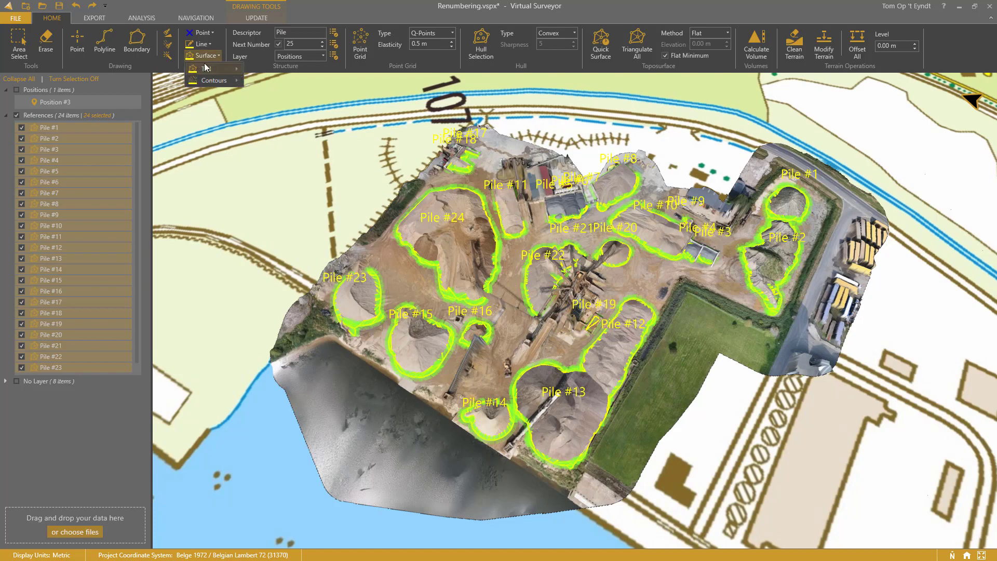
{"action": "mouse_move", "coordinate": [213, 70]}
{"action": "left_click", "coordinate": [270, 91]}
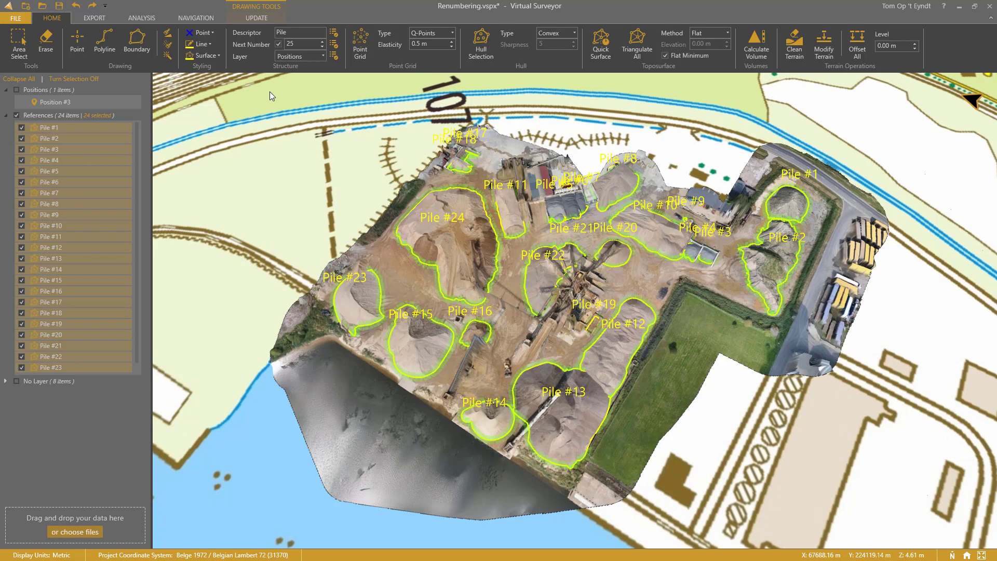
Export the survey to a .shp shapefile
{"action": "left_click", "coordinate": [99, 17]}
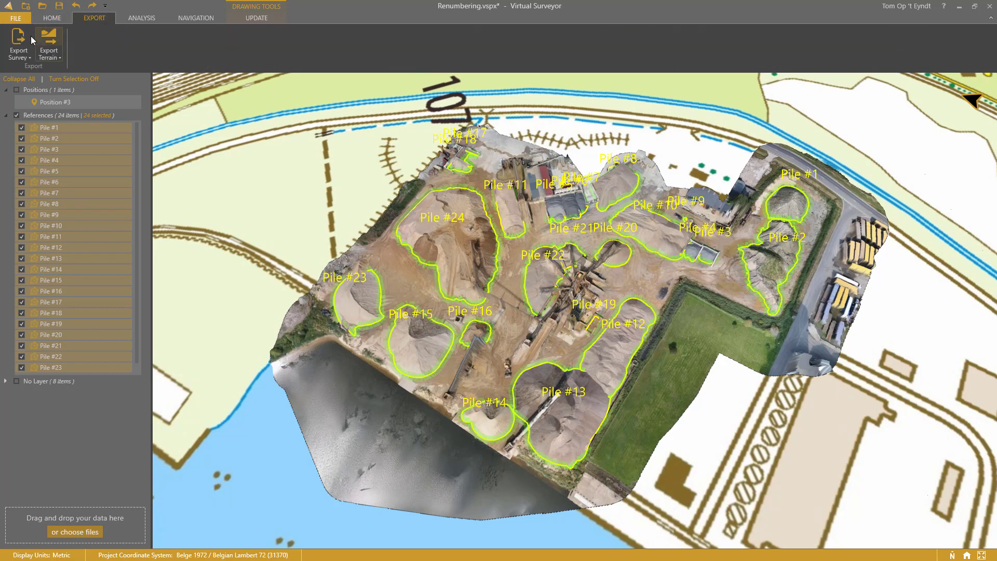
{"action": "left_click", "coordinate": [20, 49]}
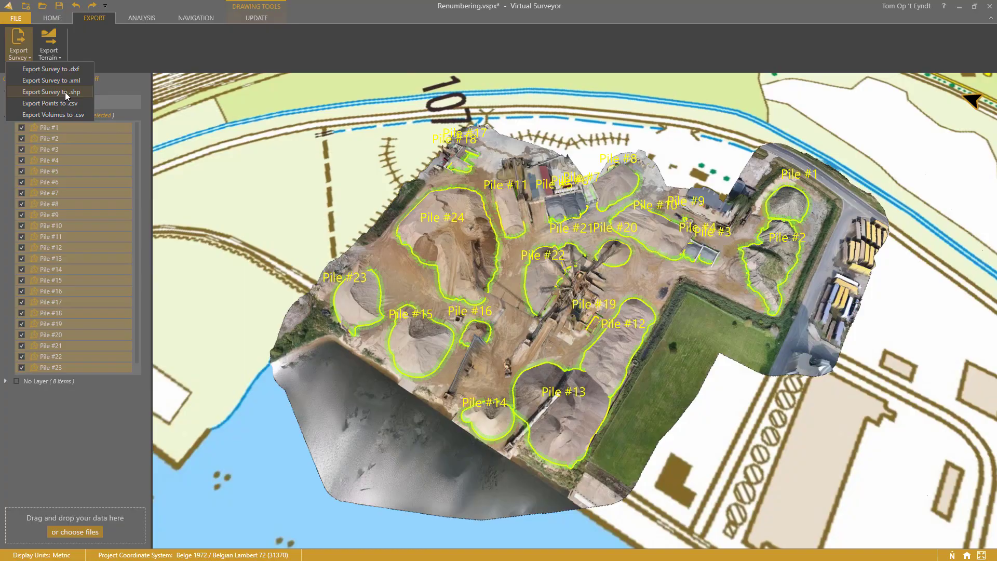
{"action": "left_click", "coordinate": [65, 92]}
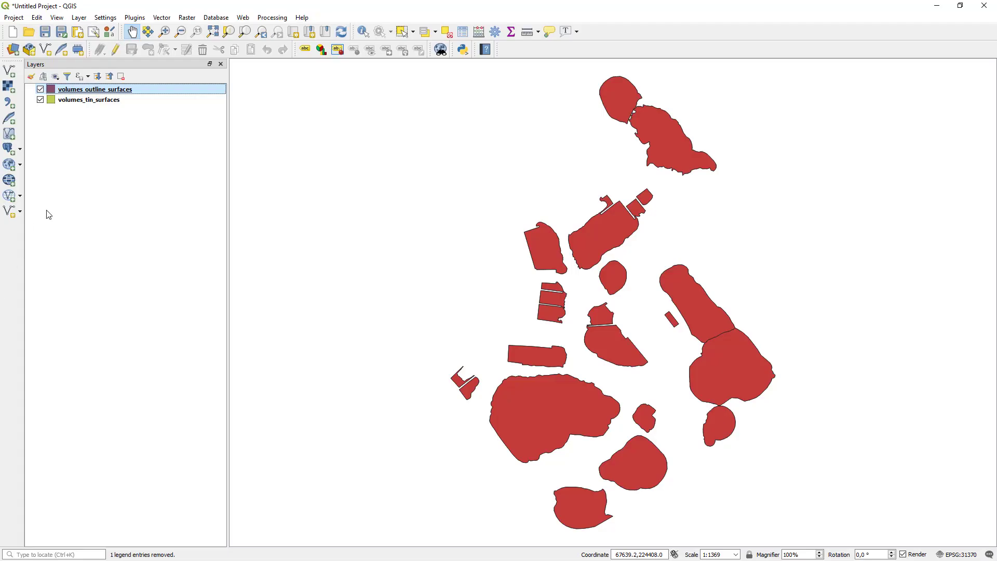
Open the volumes_outline_surfaces layer's attribute table
{"action": "right_click", "coordinate": [105, 93]}
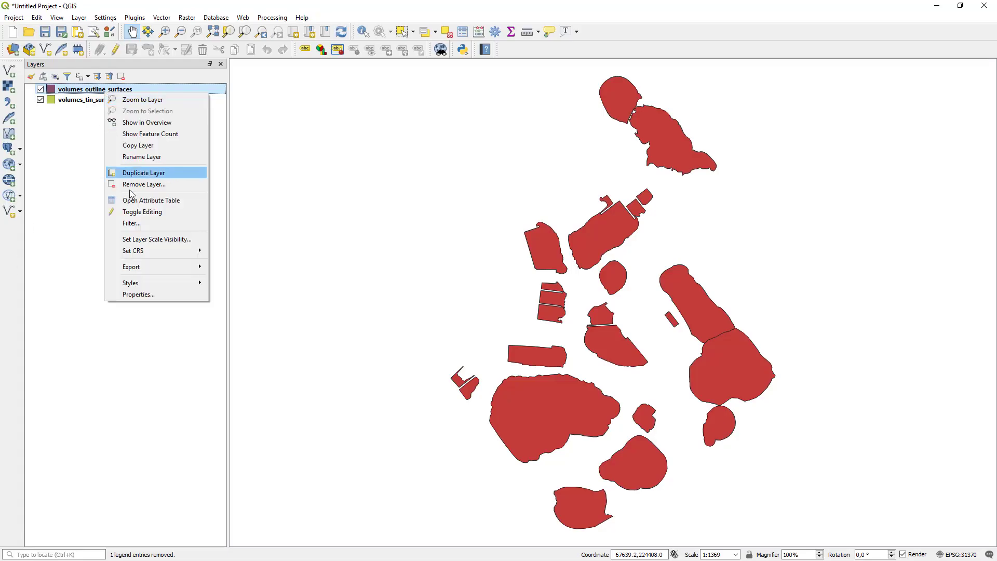
{"action": "left_click", "coordinate": [140, 202]}
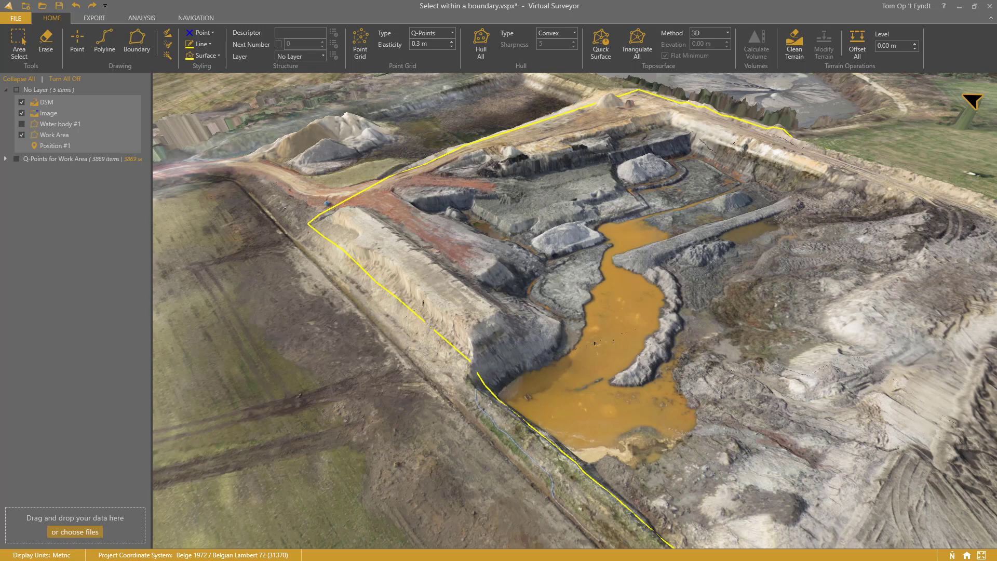
Tick Water body #1 and Q-Points for Work Area to display them over the quarry
{"action": "left_click", "coordinate": [20, 124]}
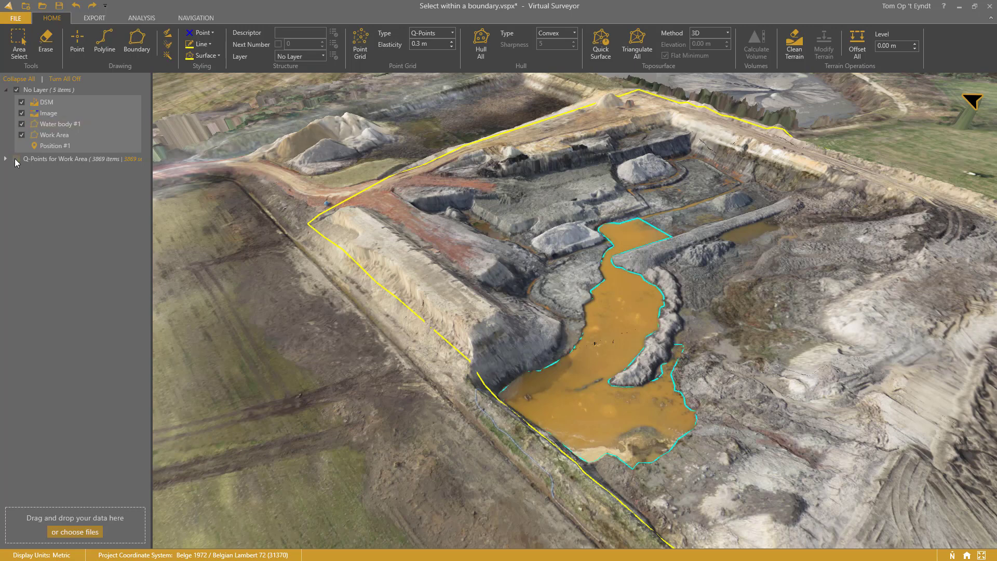
{"action": "left_click", "coordinate": [17, 159]}
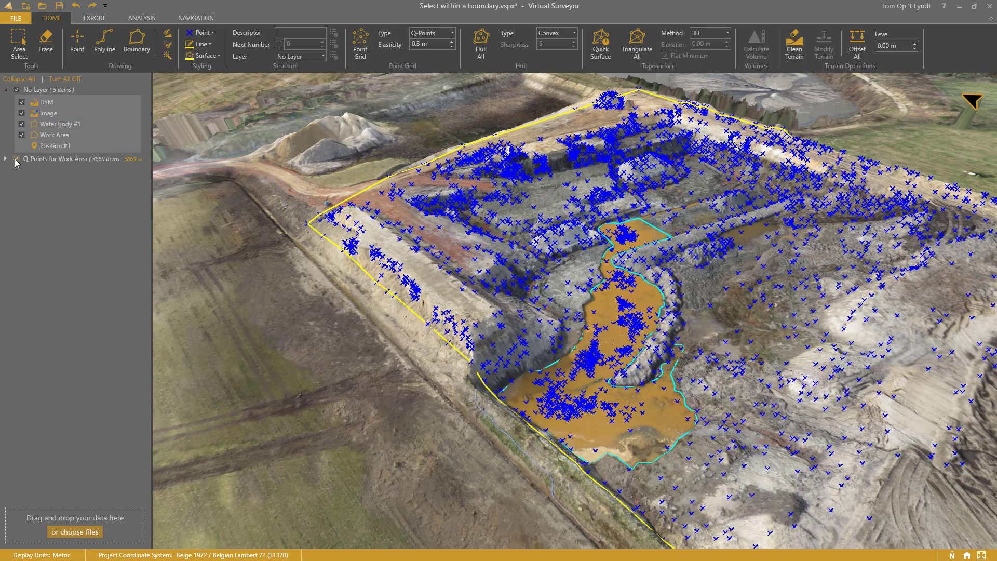
Delete the Q-Points within Water body #1 using Select Within, then select Work Area
{"action": "left_click", "coordinate": [52, 126]}
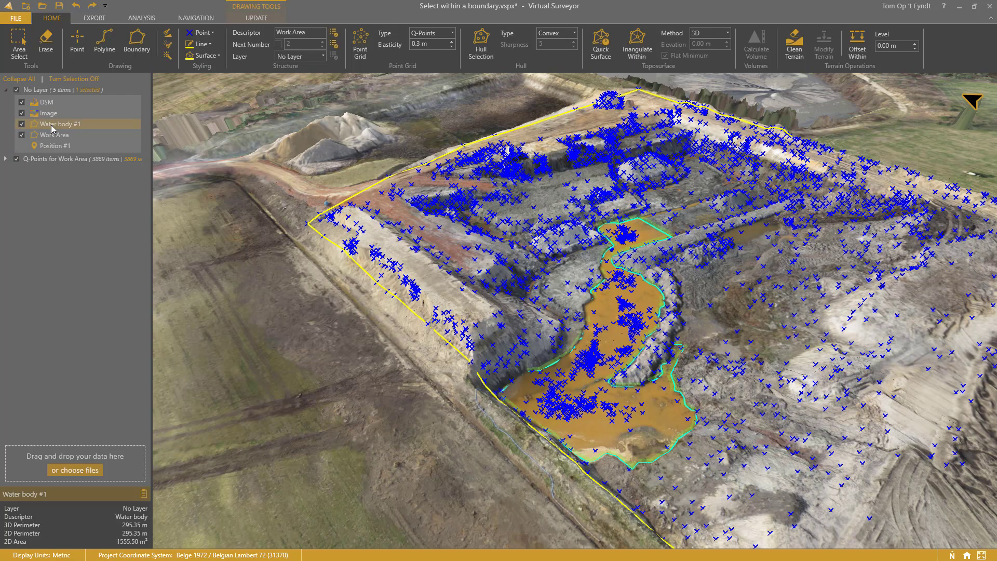
{"action": "left_click", "coordinate": [247, 18]}
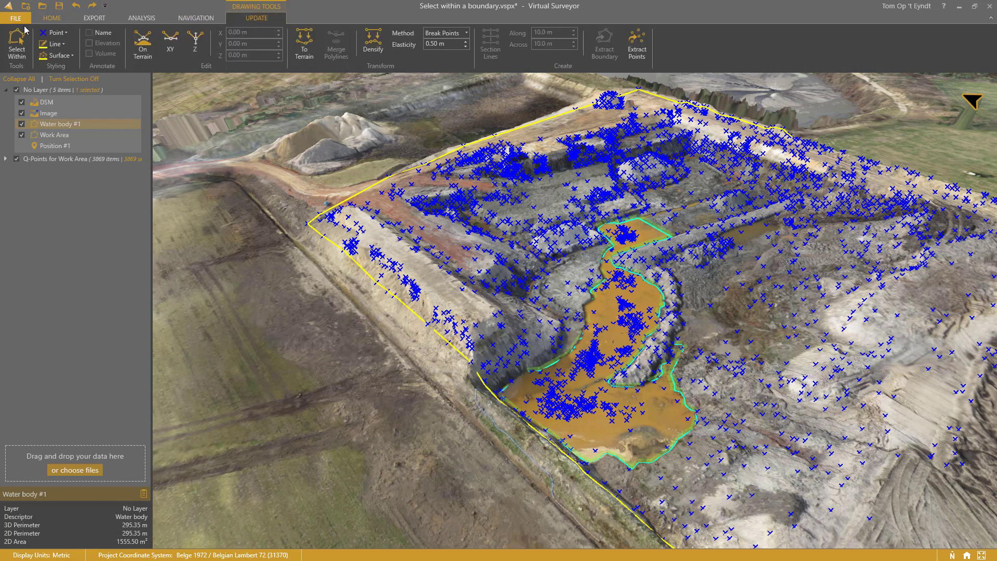
{"action": "left_click", "coordinate": [19, 48]}
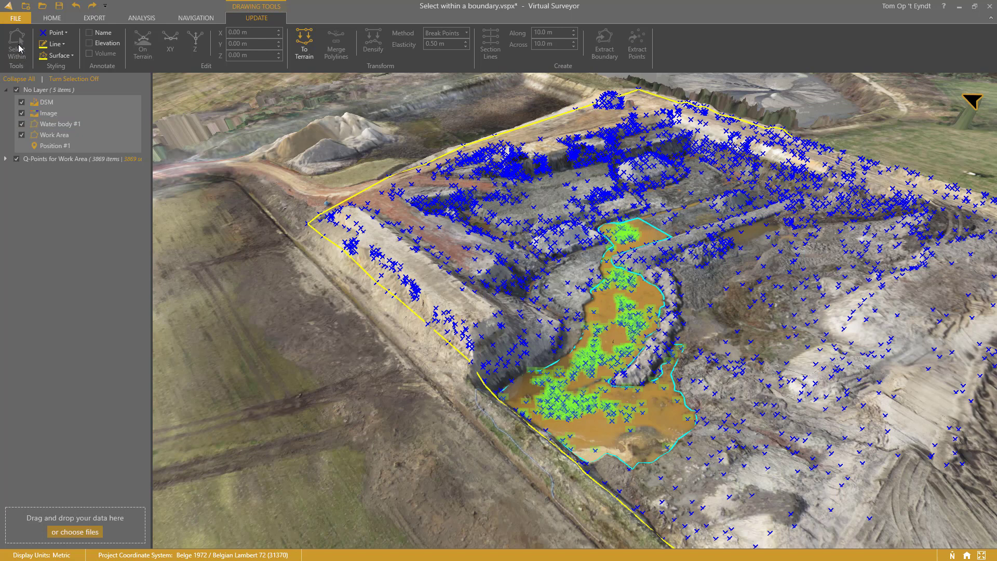
{"action": "key", "text": "Delete"}
{"action": "left_click", "coordinate": [5, 89]}
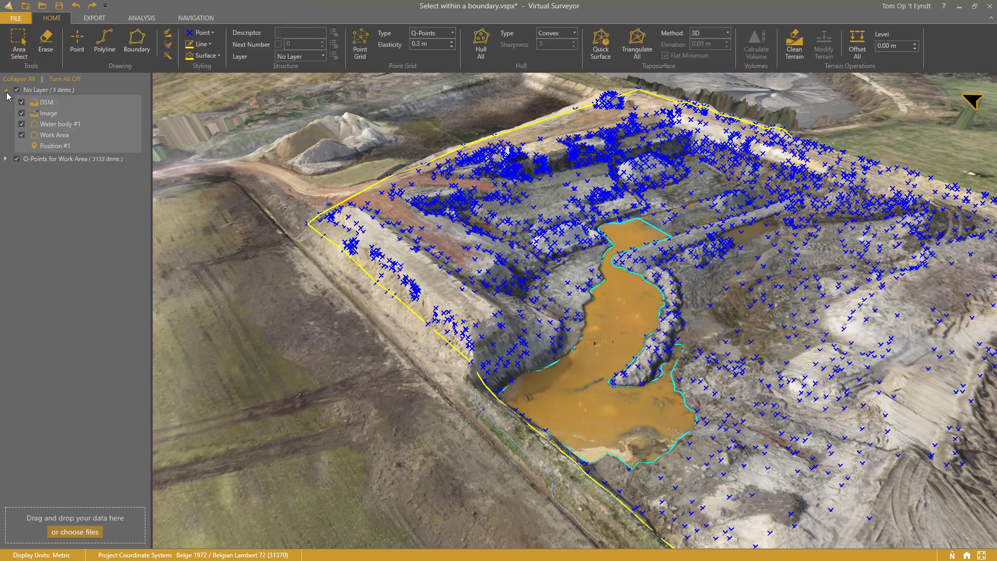
{"action": "left_click", "coordinate": [44, 136]}
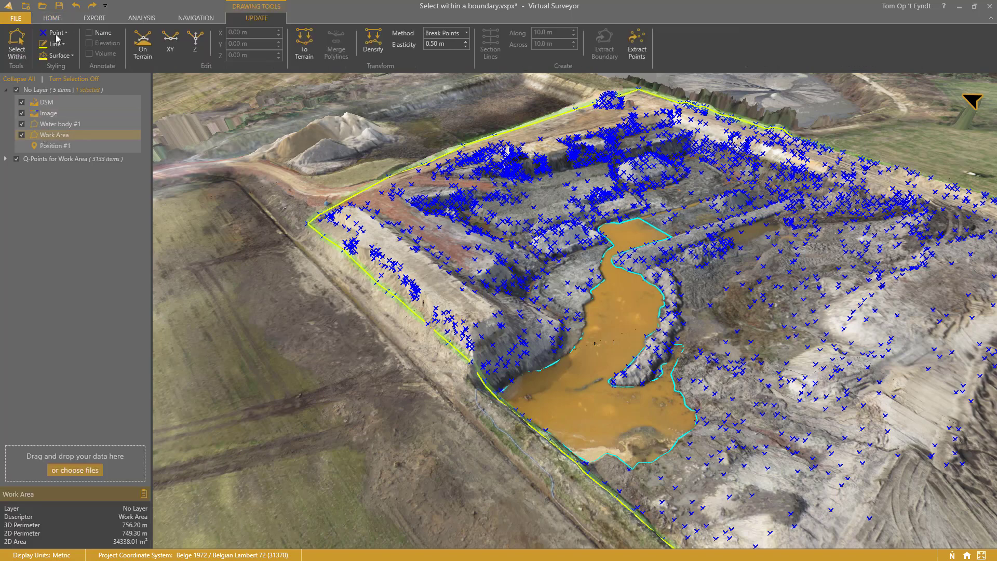
Triangulate the points inside the Work Area boundary into the new Surface #17
{"action": "left_click", "coordinate": [52, 18]}
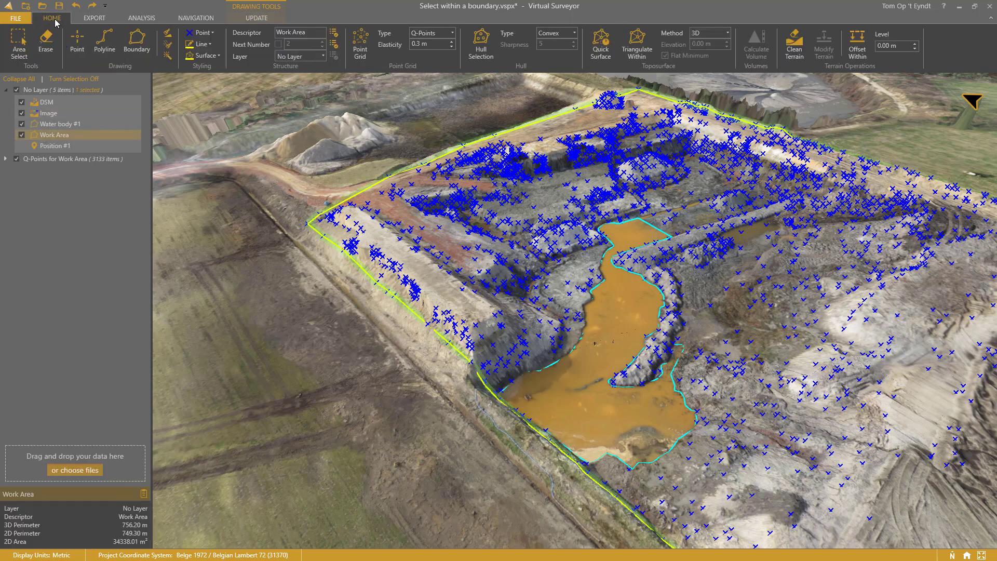
{"action": "left_click", "coordinate": [636, 47]}
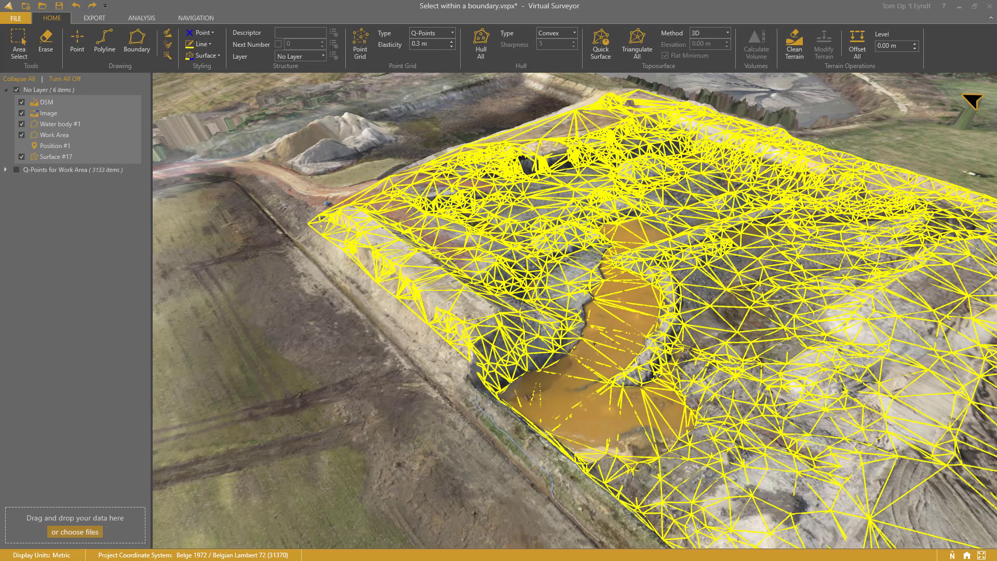
Show contour lines on Surface #17 and make them denser with a smaller interval
{"action": "left_click", "coordinate": [77, 157]}
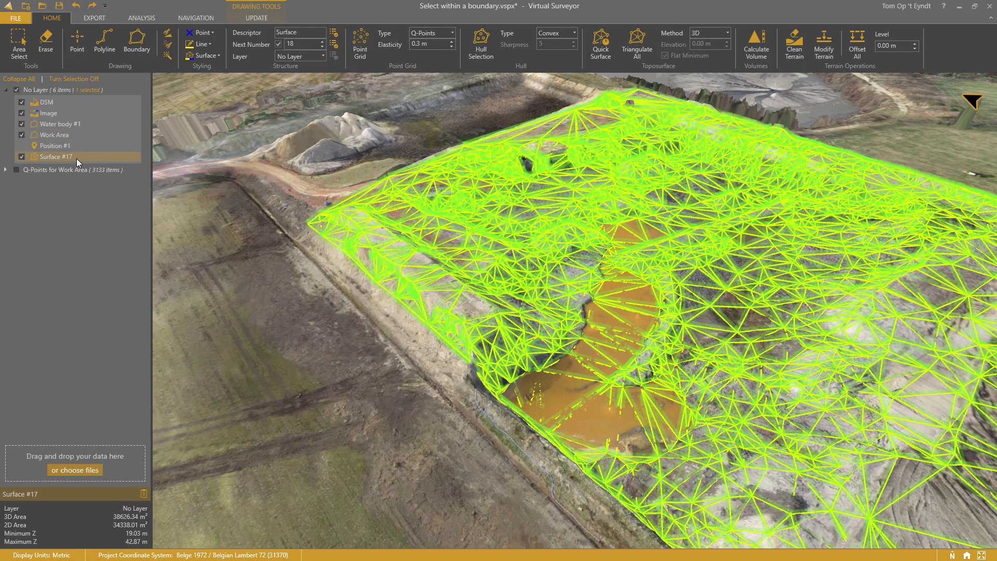
{"action": "left_click", "coordinate": [213, 55]}
{"action": "mouse_move", "coordinate": [208, 80]}
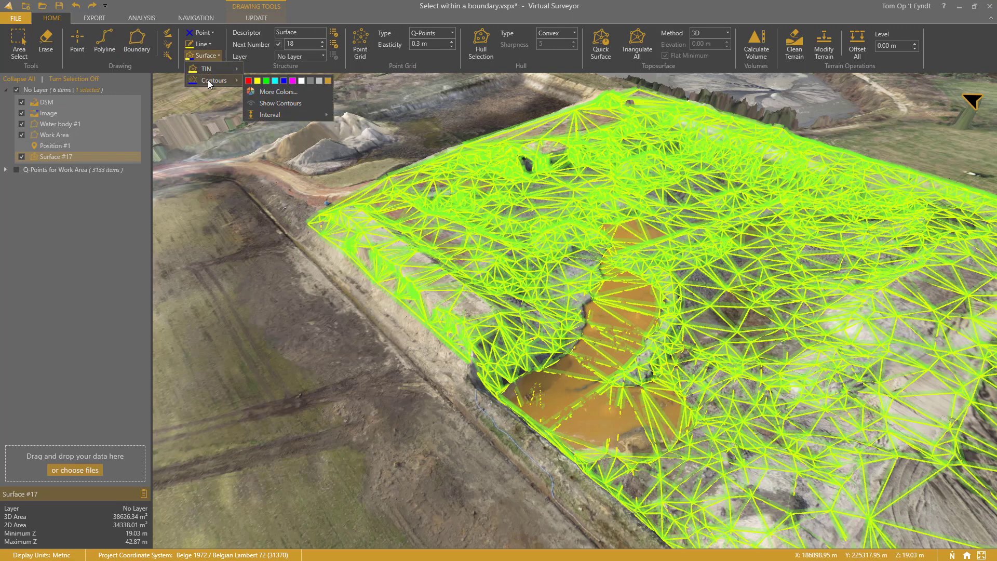
{"action": "left_click", "coordinate": [272, 104]}
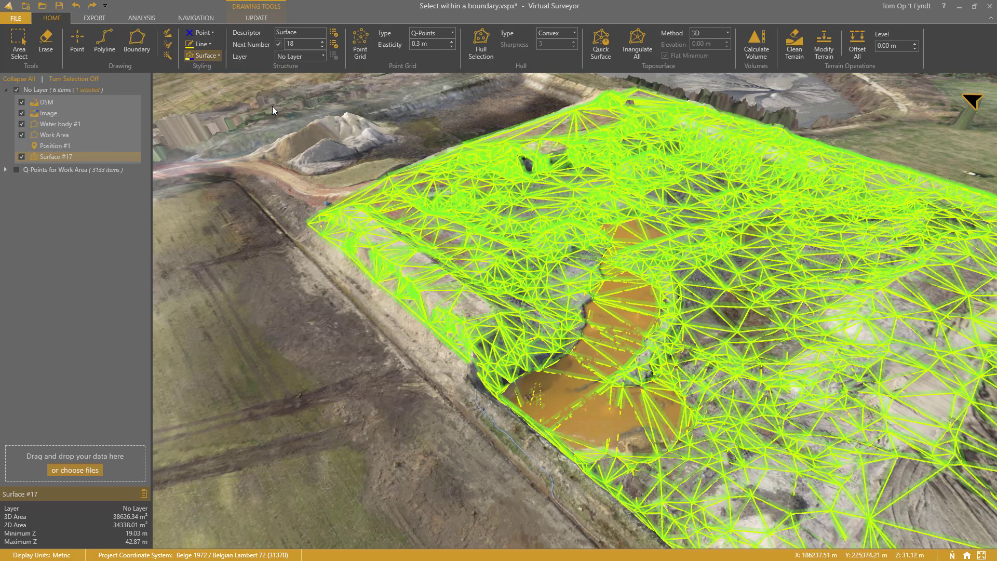
{"action": "left_click", "coordinate": [206, 55]}
{"action": "mouse_move", "coordinate": [231, 83]}
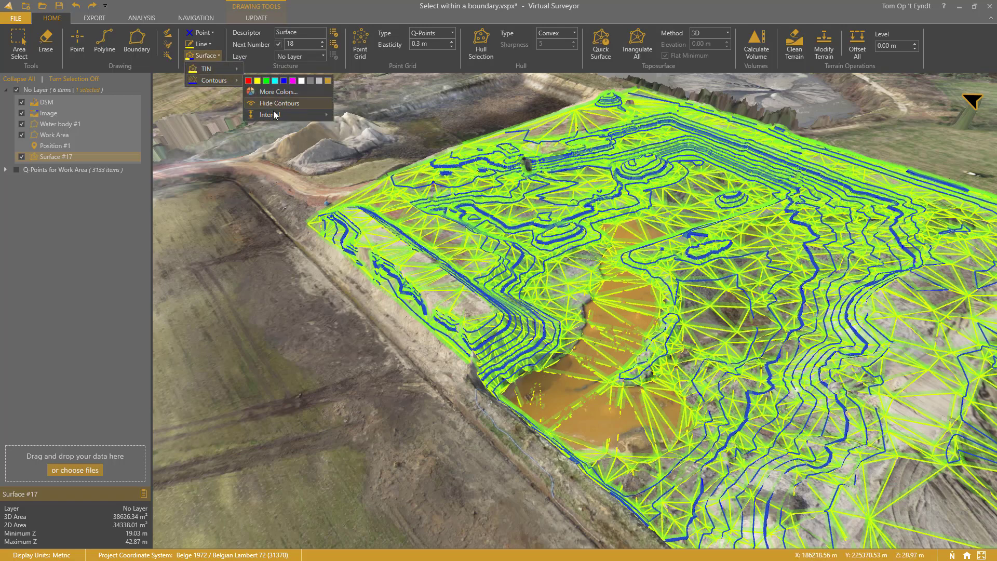
{"action": "mouse_move", "coordinate": [275, 114]}
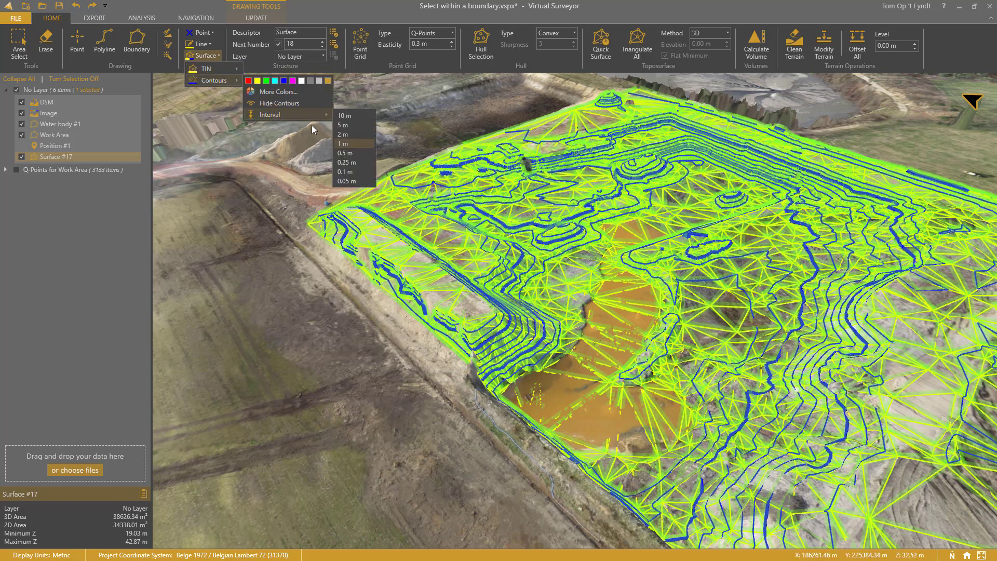
{"action": "left_click", "coordinate": [343, 150]}
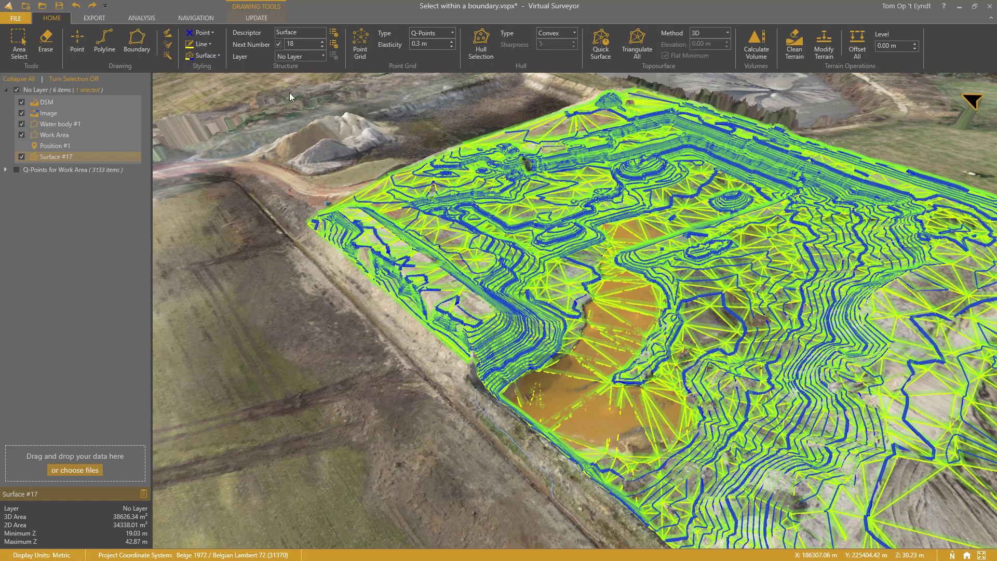
Hide the TIN triangles so only contours remain, and bring up the Export tools
{"action": "left_click", "coordinate": [212, 55]}
{"action": "mouse_move", "coordinate": [217, 70]}
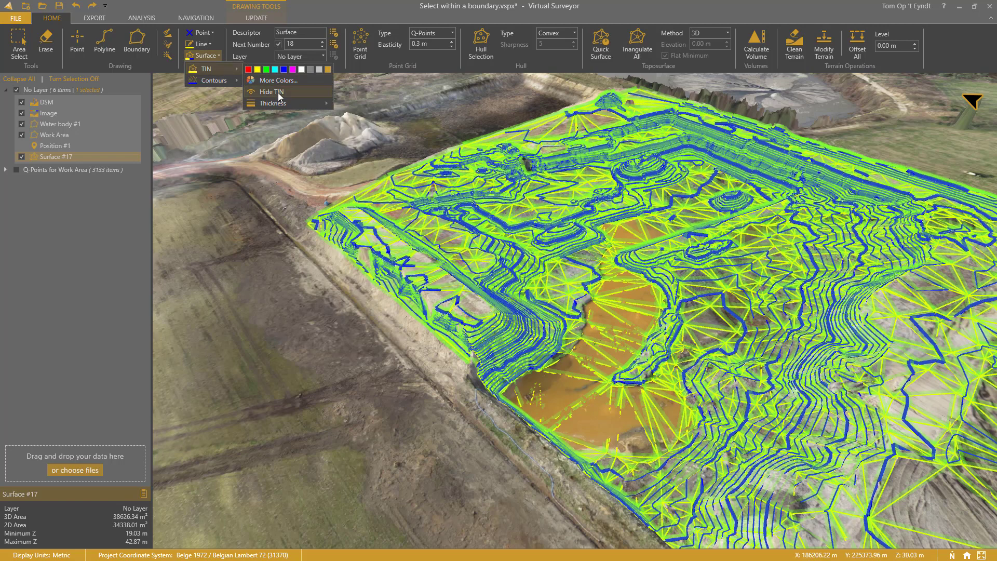
{"action": "left_click", "coordinate": [274, 92]}
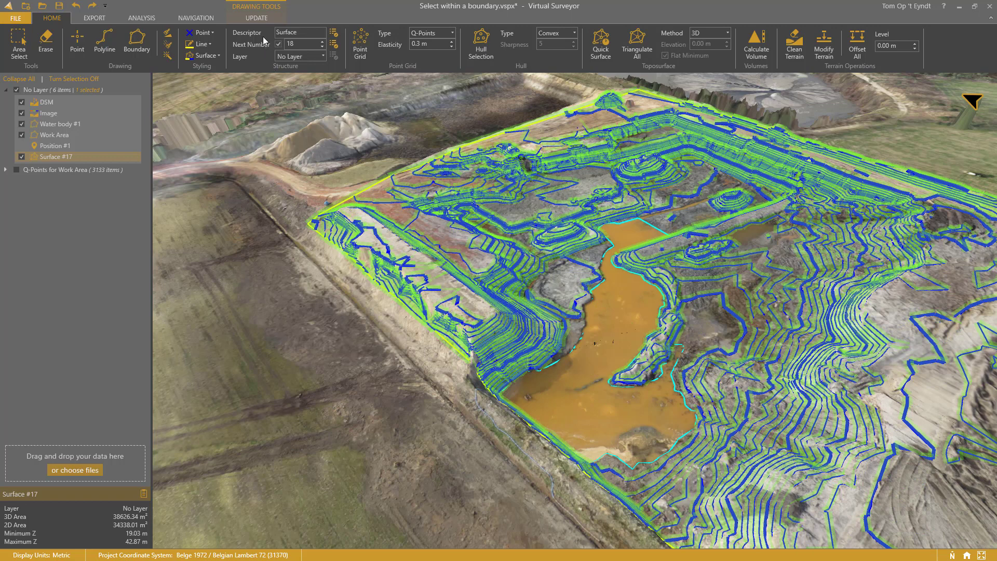
{"action": "left_click", "coordinate": [98, 18]}
In Hull.vspx, test Triangulate All on the section lines, then delete the resulting Surface #16
{"action": "left_click", "coordinate": [26, 54]}
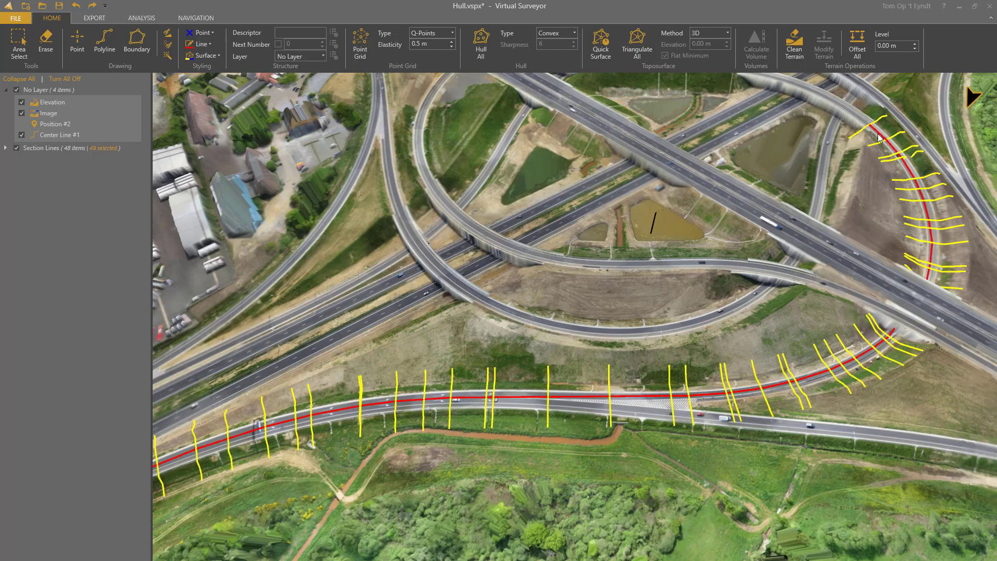
{"action": "left_click", "coordinate": [642, 43]}
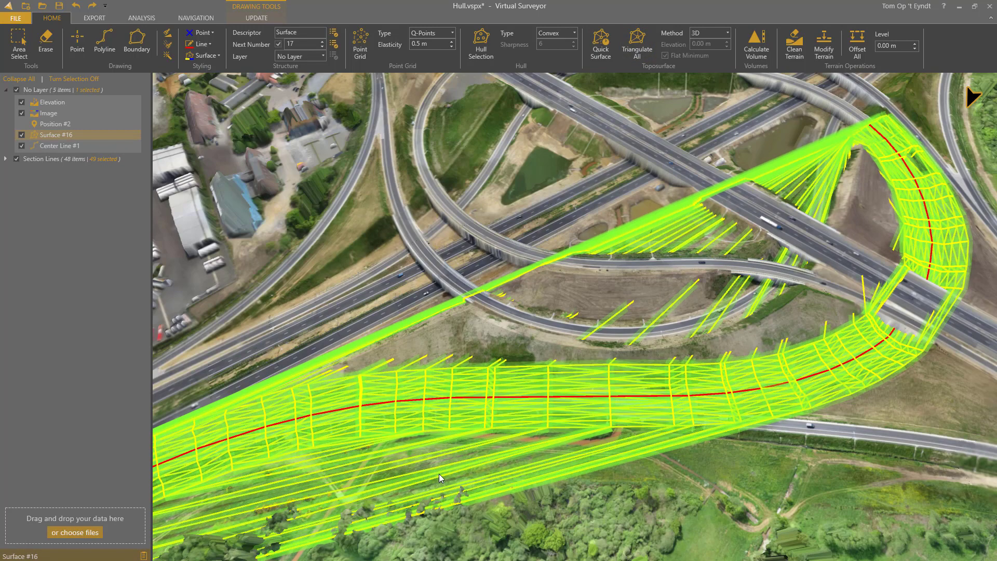
{"action": "key", "text": "Delete"}
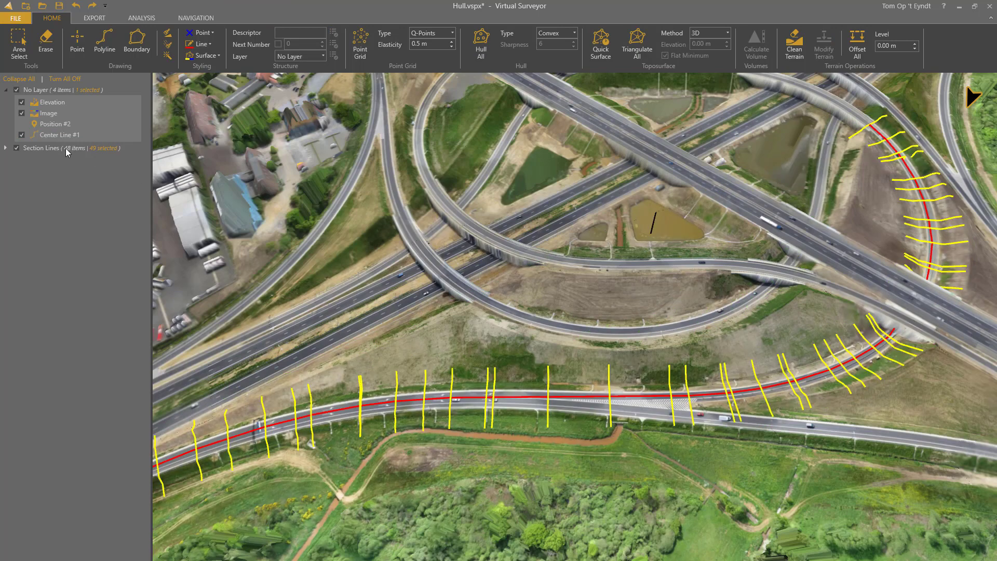
Select all section lines and wrap them in a Concave hull boundary
{"action": "left_click", "coordinate": [41, 149]}
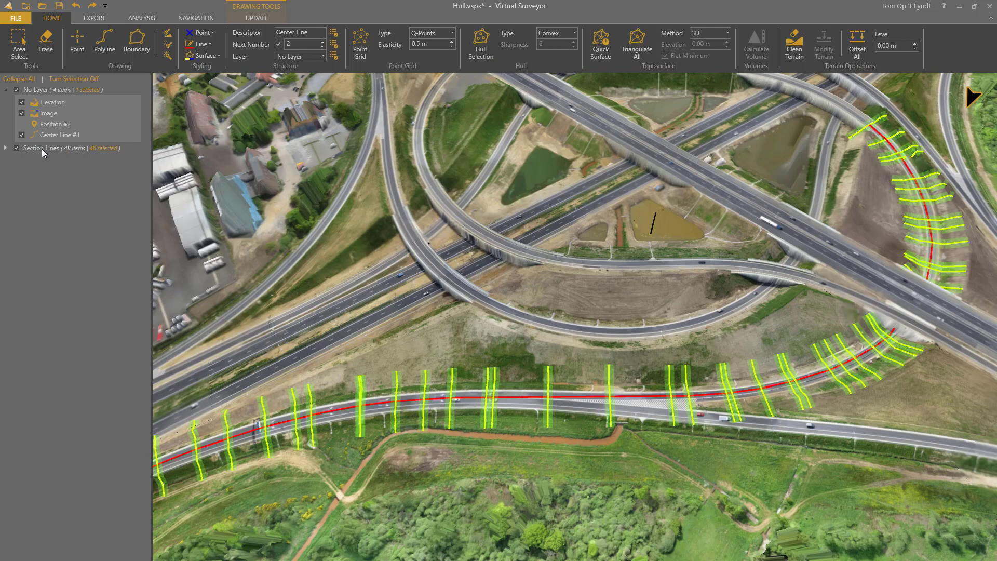
{"action": "left_click", "coordinate": [563, 33]}
{"action": "left_click", "coordinate": [560, 58]}
{"action": "left_click", "coordinate": [481, 46]}
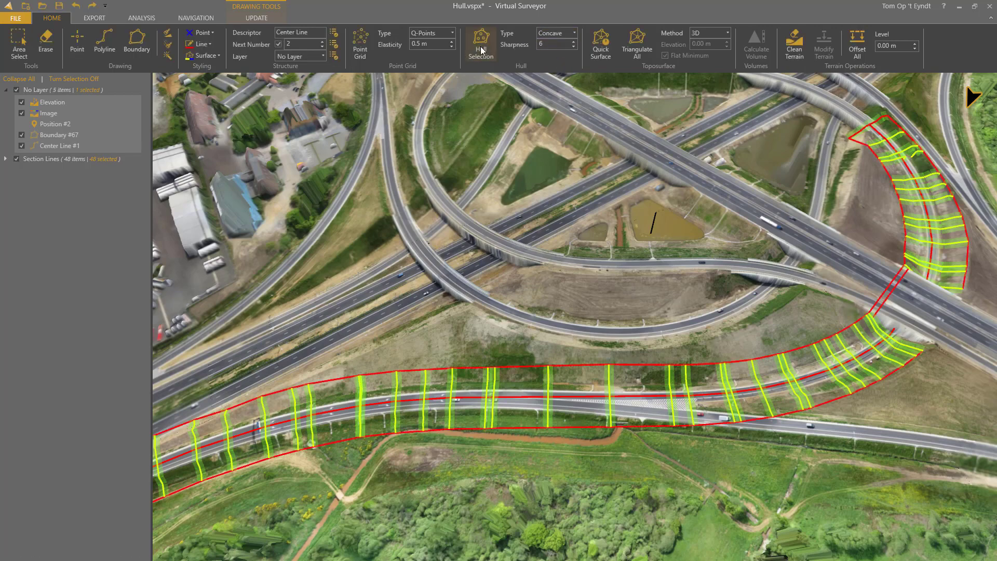
Triangulate a surface inside Boundary #67 and tilt the view to inspect it
{"action": "left_click", "coordinate": [580, 365]}
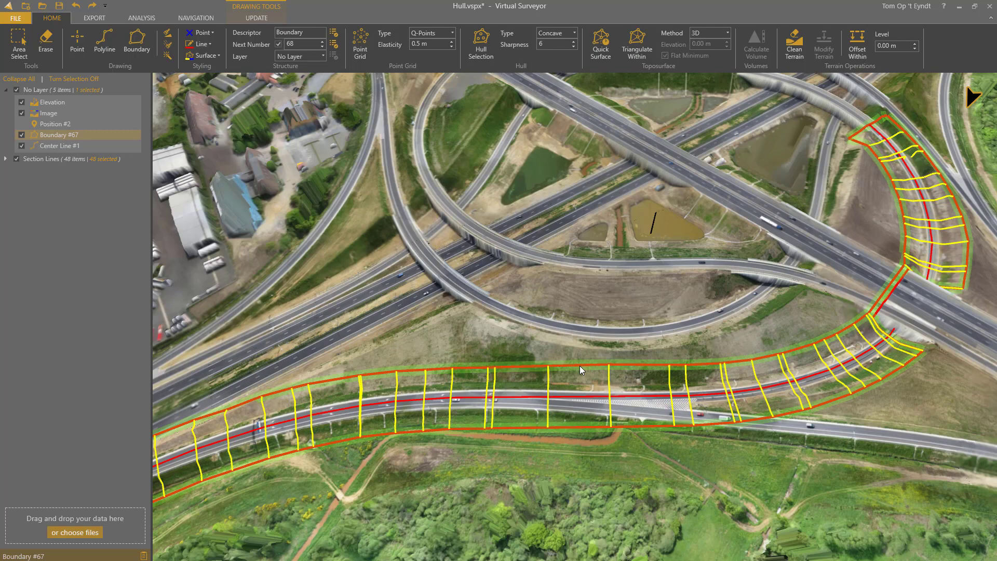
{"action": "left_click", "coordinate": [643, 49]}
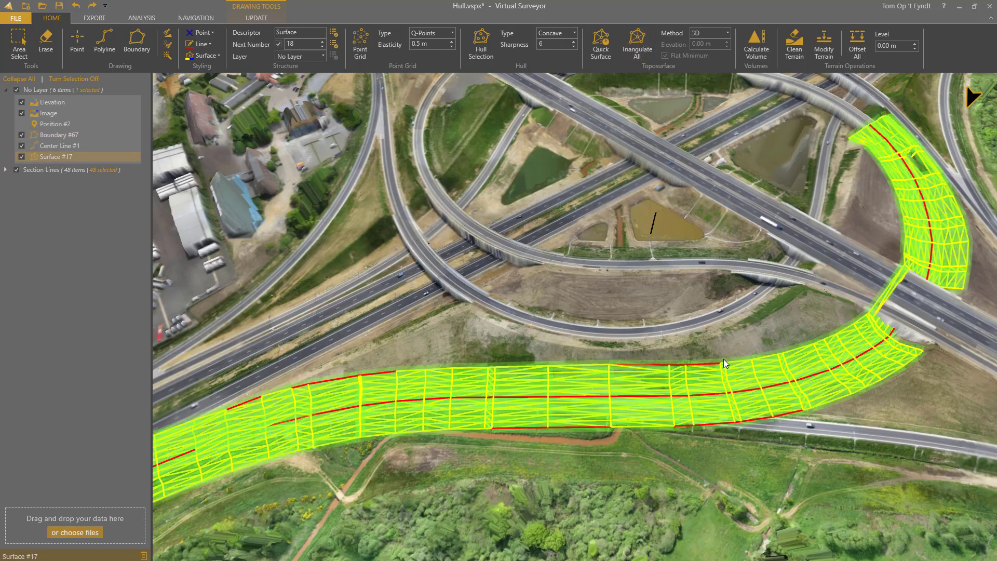
{"action": "scroll", "coordinate": [670, 402], "scroll_direction": "up", "scroll_amount": 10}
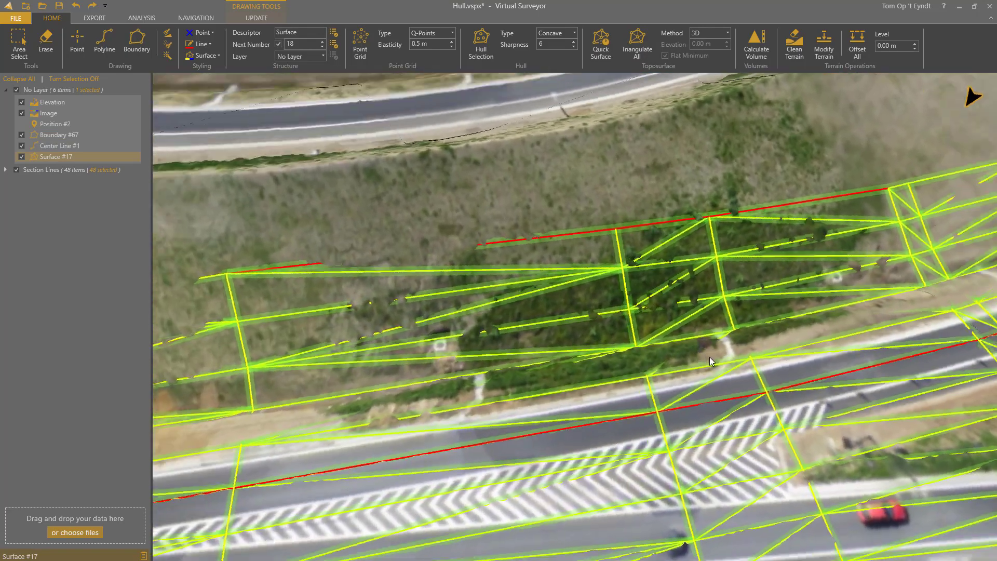
{"action": "scroll", "coordinate": [714, 358], "scroll_direction": "down", "scroll_amount": 5}
{"action": "right_click_drag", "start_coordinate": [718, 360], "coordinate": [601, 541]}
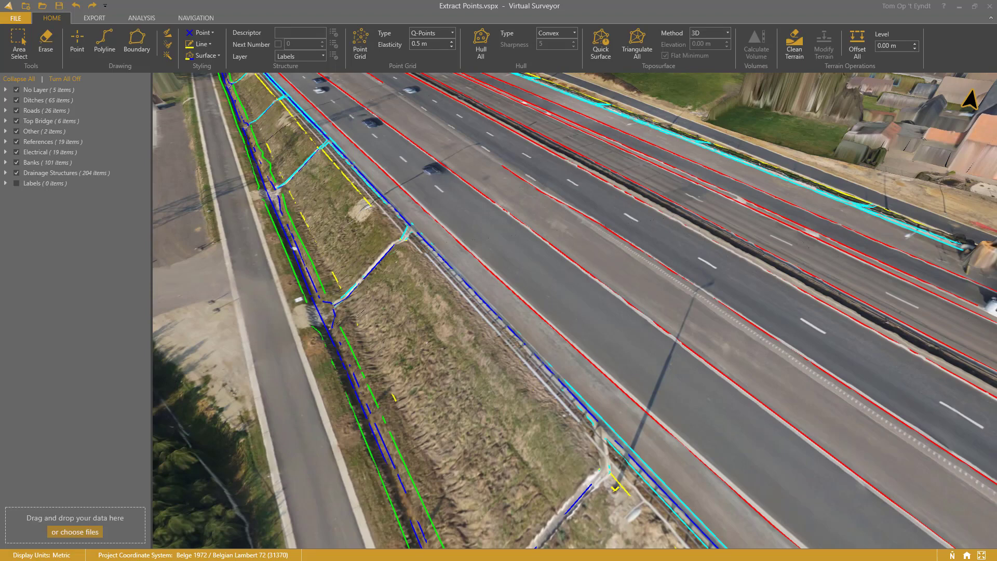
Extract points along all lines in the Roads layer
{"action": "left_click", "coordinate": [33, 111]}
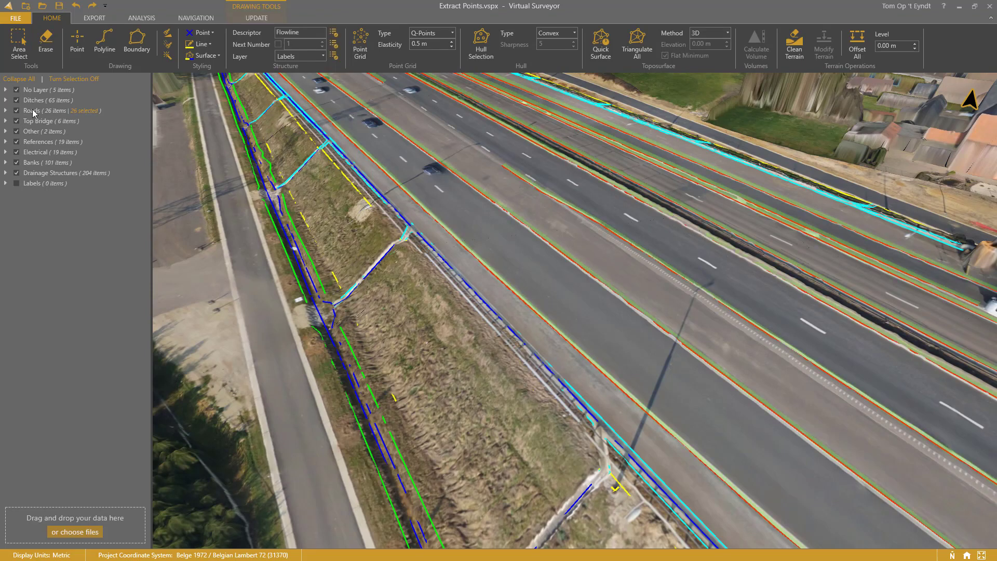
{"action": "left_click", "coordinate": [256, 19]}
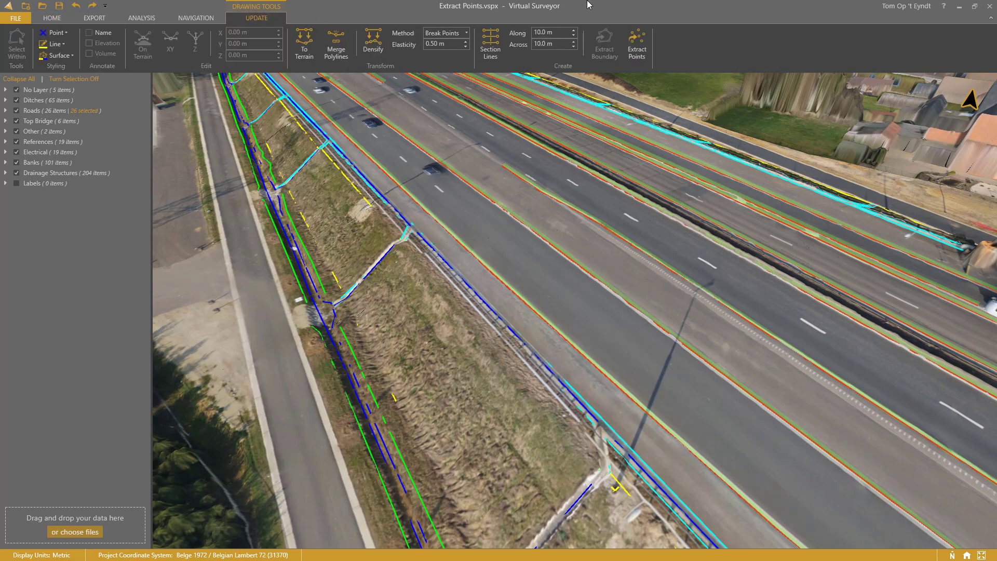
{"action": "left_click", "coordinate": [640, 46]}
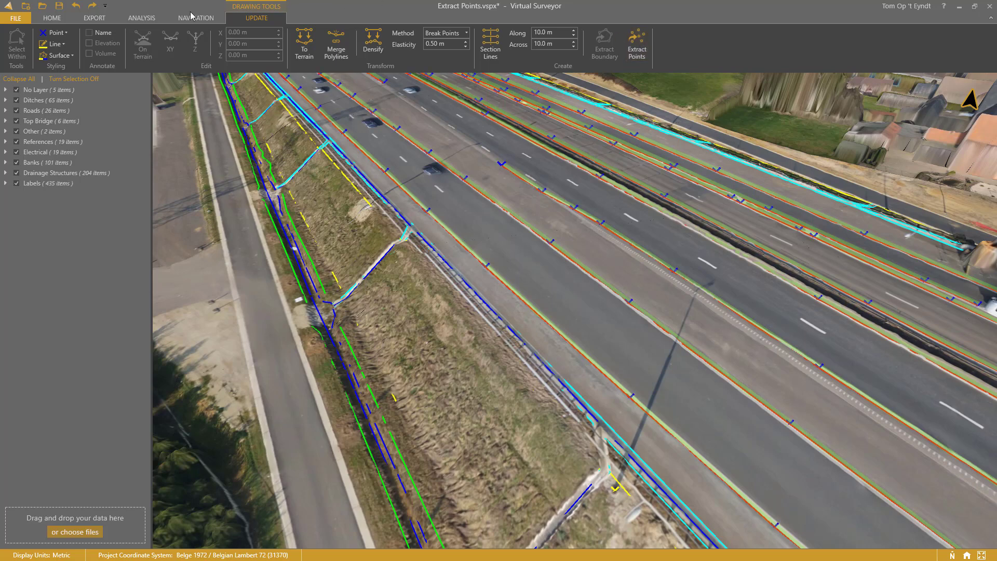
Annotate the 435 extracted points in the Labels layer with their elevations
{"action": "left_click", "coordinate": [54, 21]}
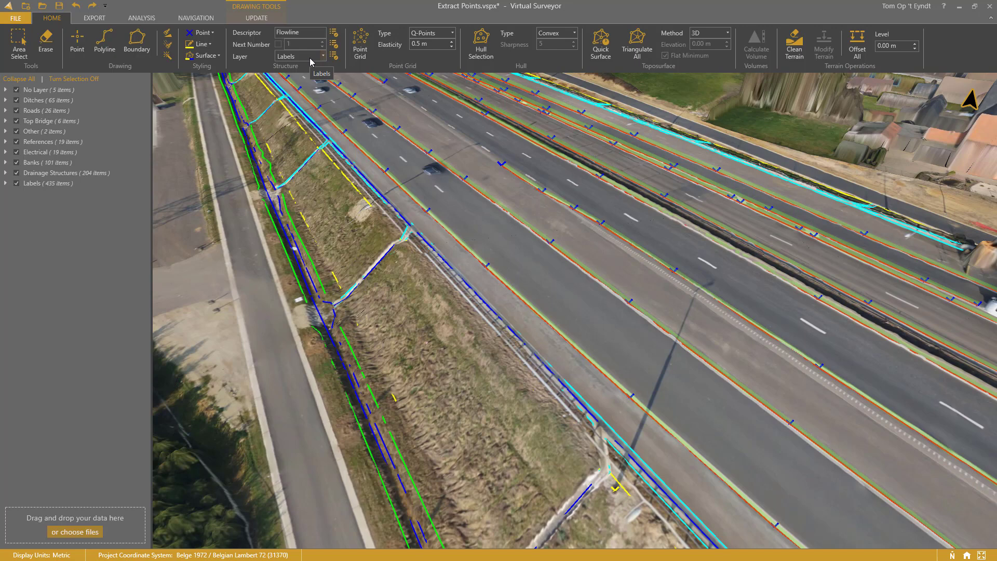
{"action": "left_click", "coordinate": [29, 183]}
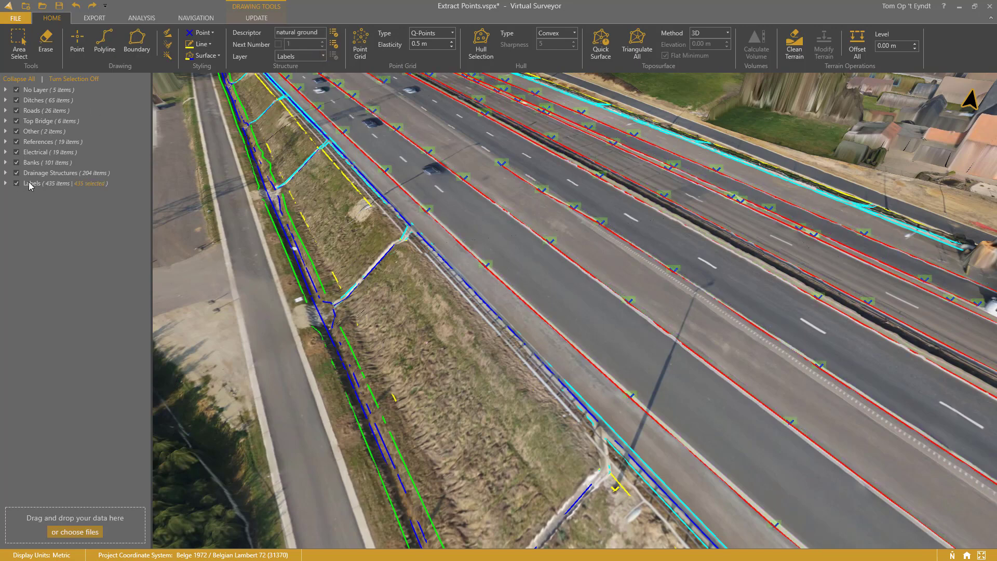
{"action": "left_click", "coordinate": [257, 18]}
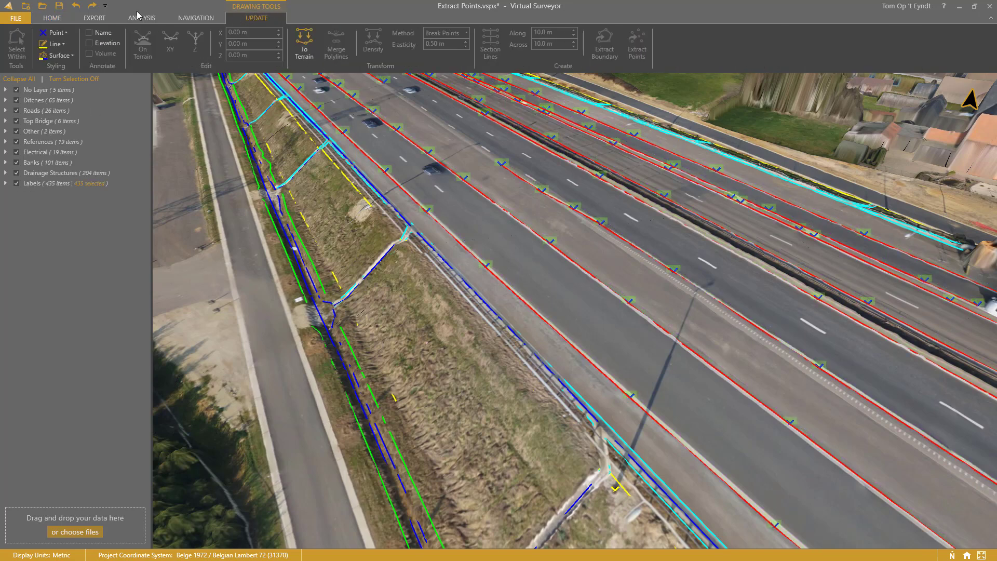
{"action": "left_click", "coordinate": [90, 44]}
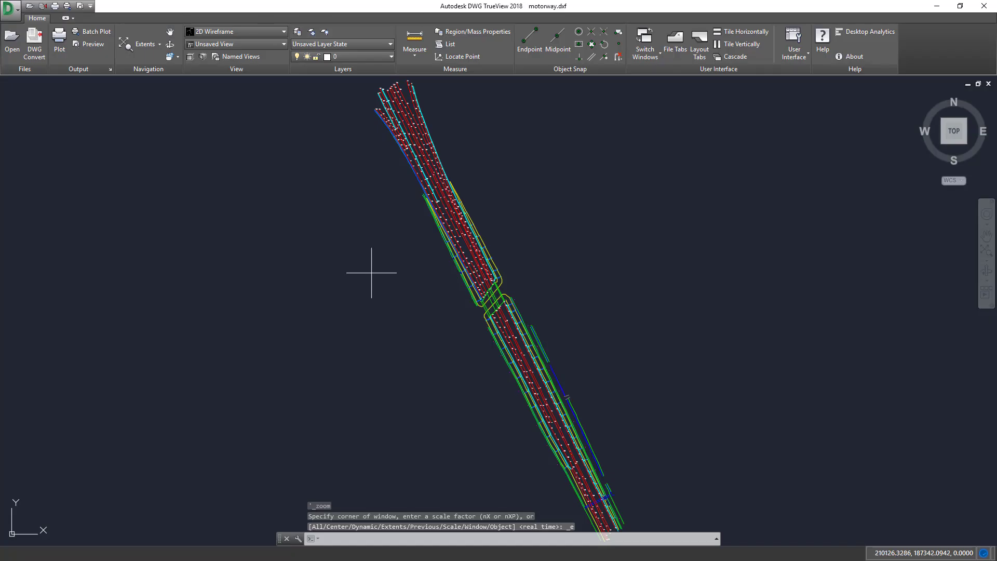
Zoom into the motorway until elevation labels like 38.83m are legible
{"action": "scroll", "coordinate": [457, 239], "scroll_direction": "up", "scroll_amount": 1}
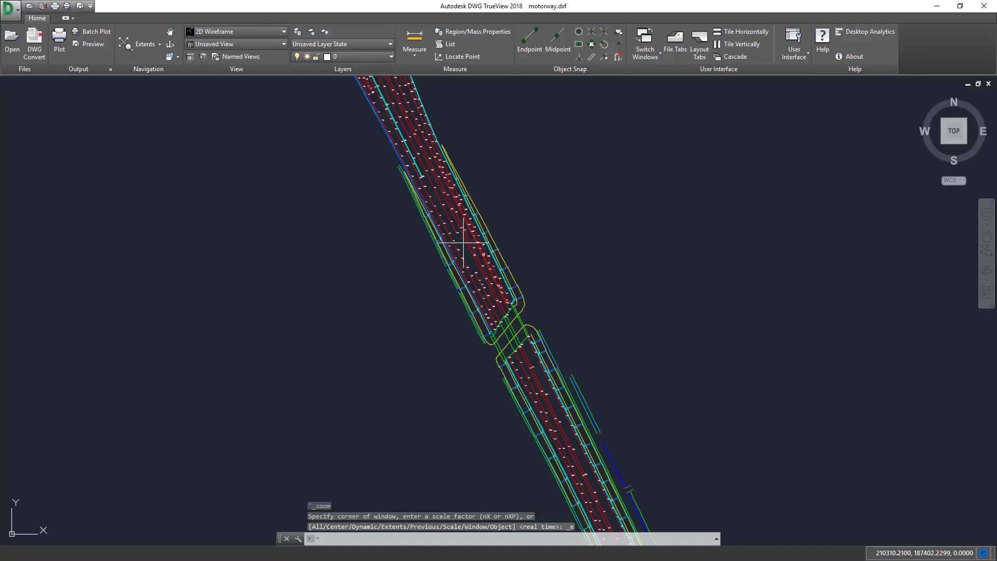
{"action": "scroll", "coordinate": [463, 242], "scroll_direction": "up", "scroll_amount": 5}
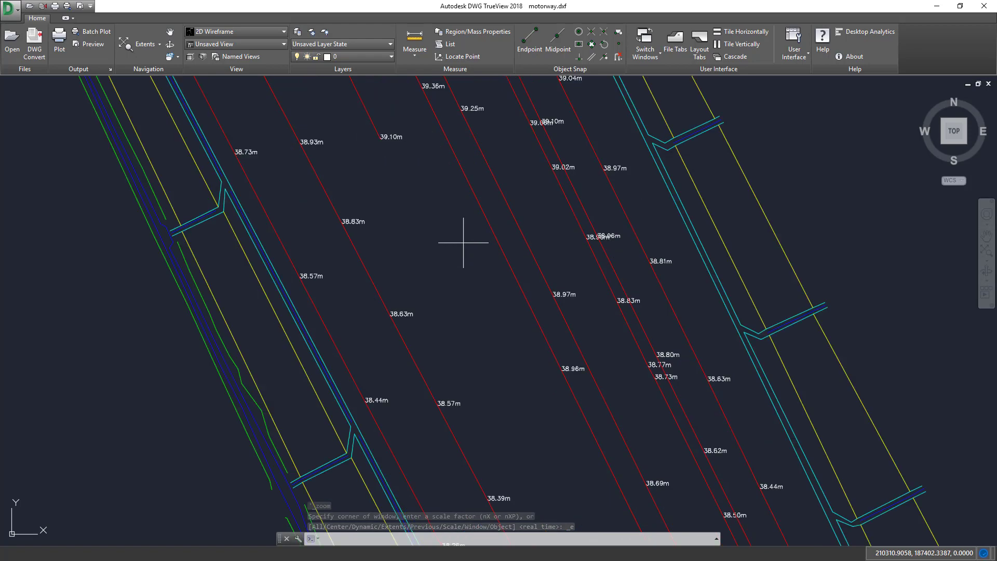
{"action": "scroll", "coordinate": [464, 242], "scroll_direction": "up", "scroll_amount": 2}
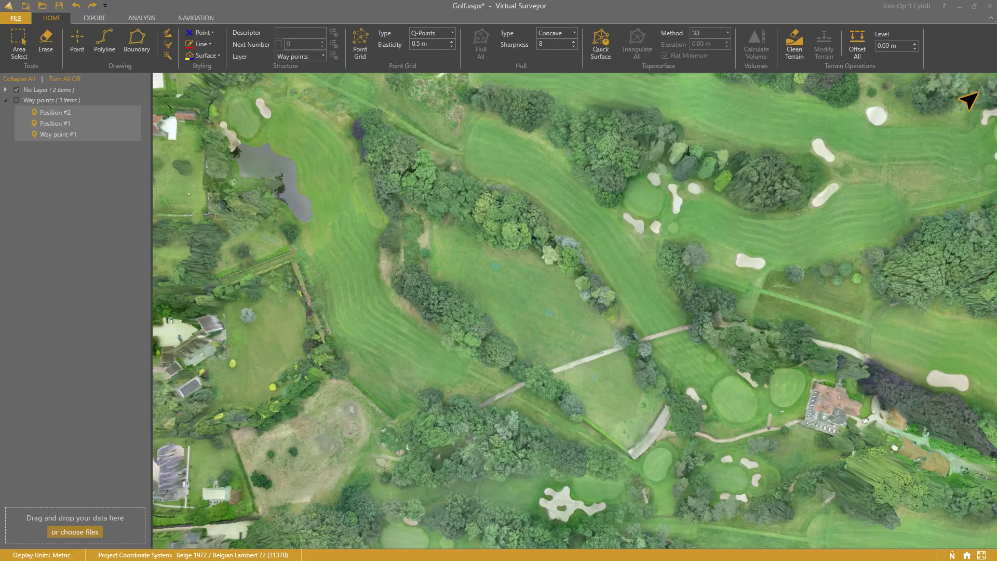
Add the current view as way point Position #3, then fly through starting from Position #1
{"action": "left_click", "coordinate": [68, 123]}
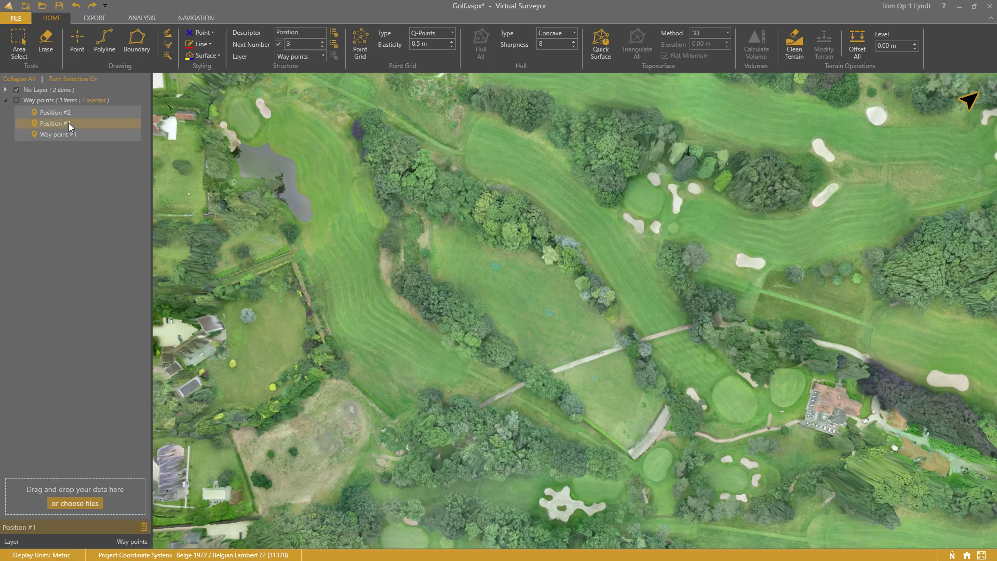
{"action": "left_click", "coordinate": [68, 112]}
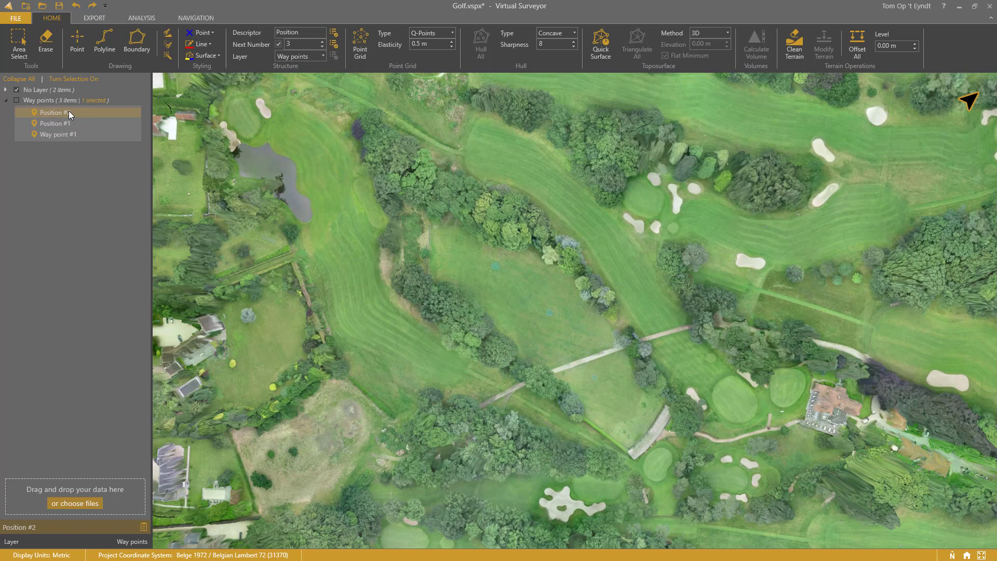
{"action": "left_click", "coordinate": [197, 19]}
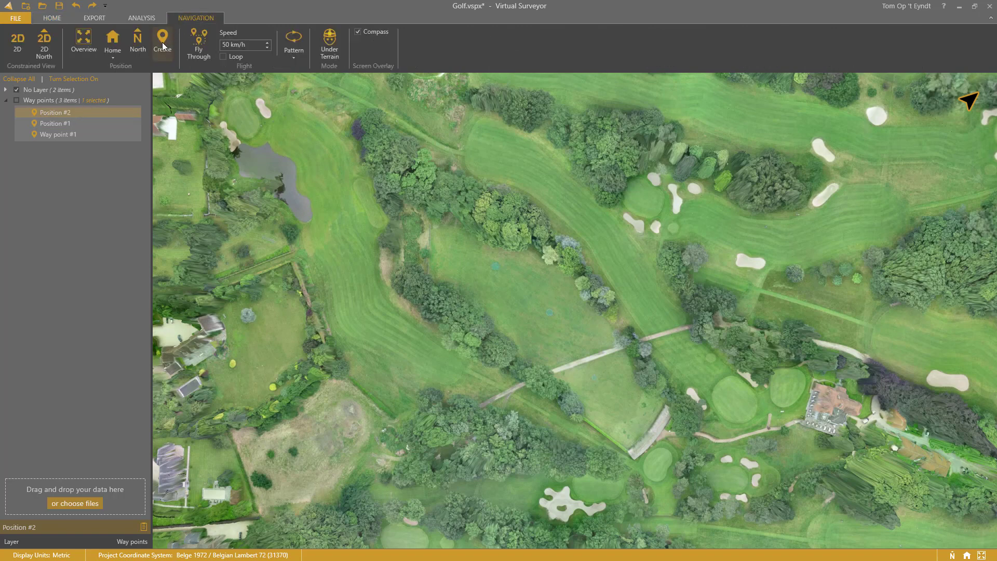
{"action": "left_click", "coordinate": [162, 46]}
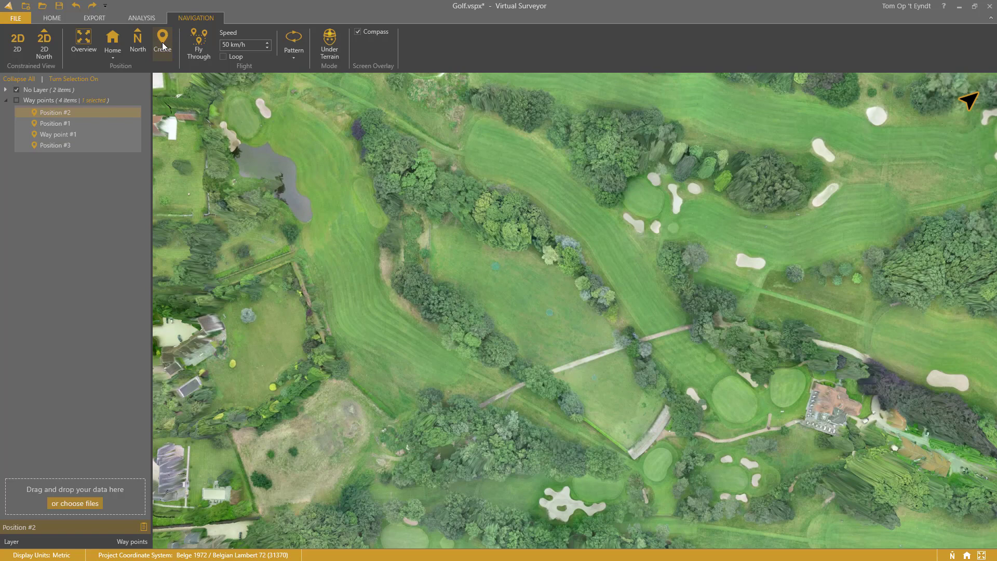
{"action": "left_click", "coordinate": [55, 124]}
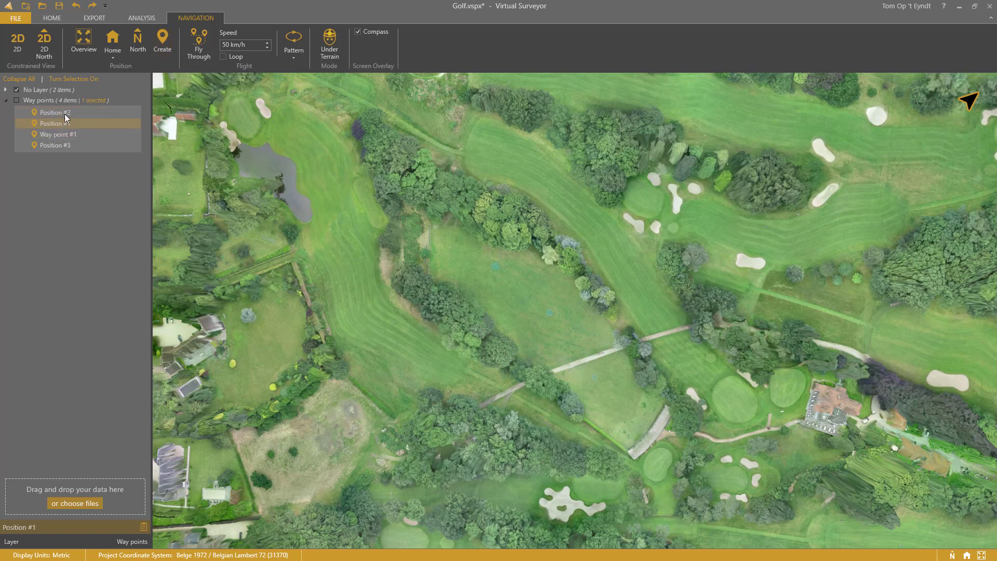
{"action": "left_click", "coordinate": [197, 46]}
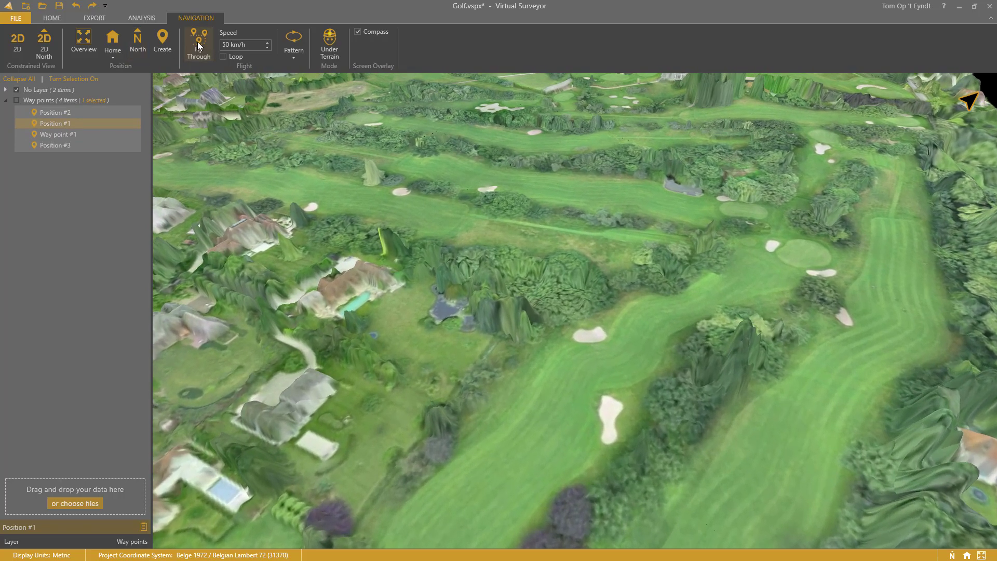